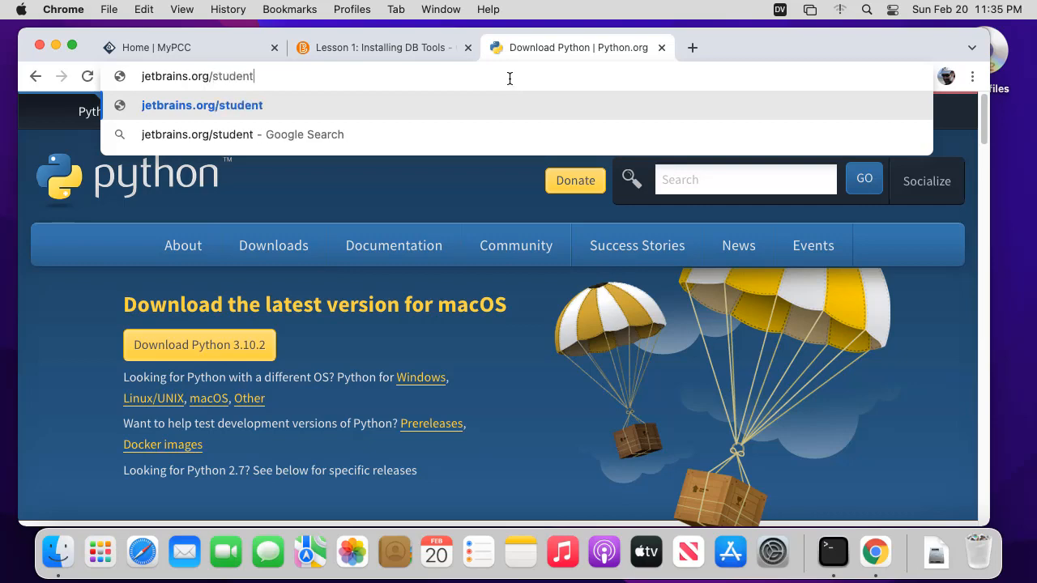
{"action": "key", "text": "Return"}
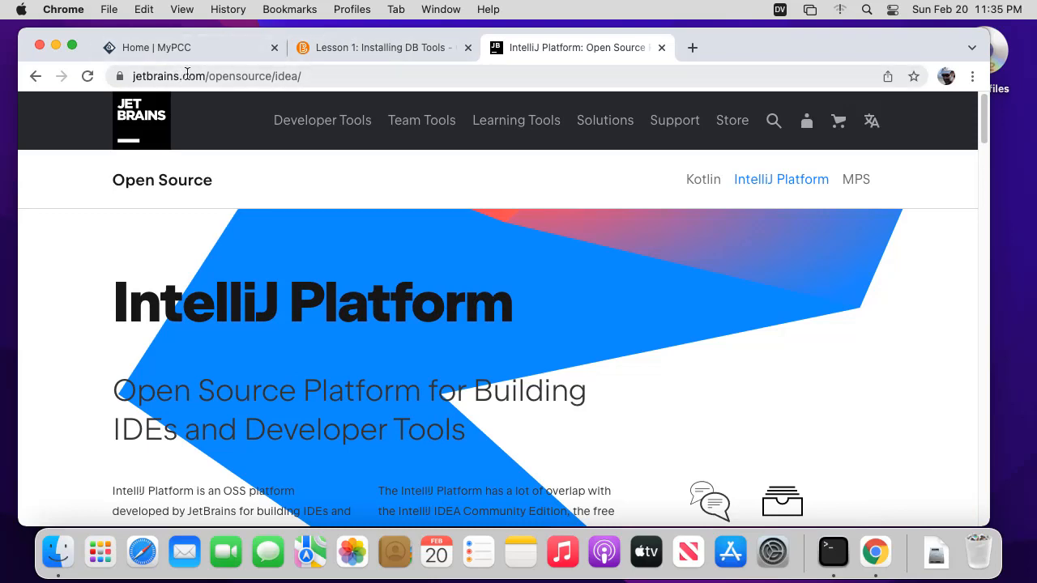
{"action": "left_click_drag", "start_coordinate": [211, 76], "coordinate": [390, 80]}
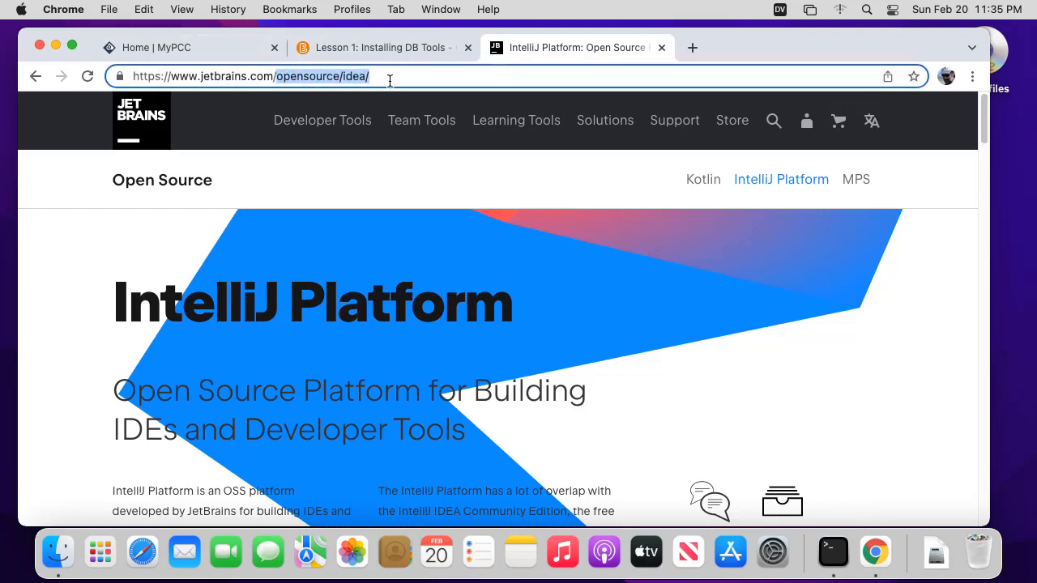
{"action": "key", "text": "BackSpace"}
{"action": "type", "text": "student"}
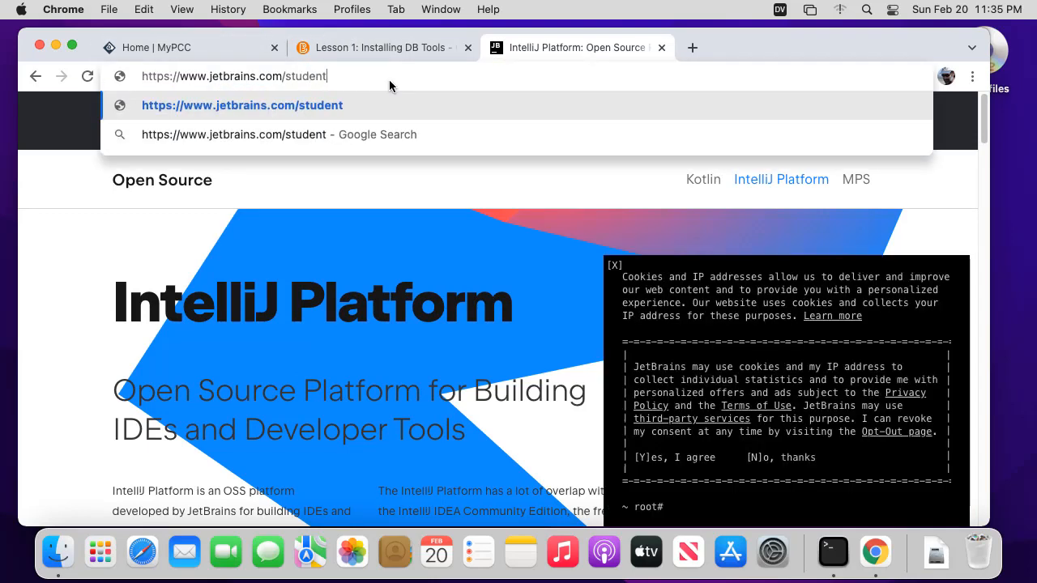
{"action": "key", "text": "Return"}
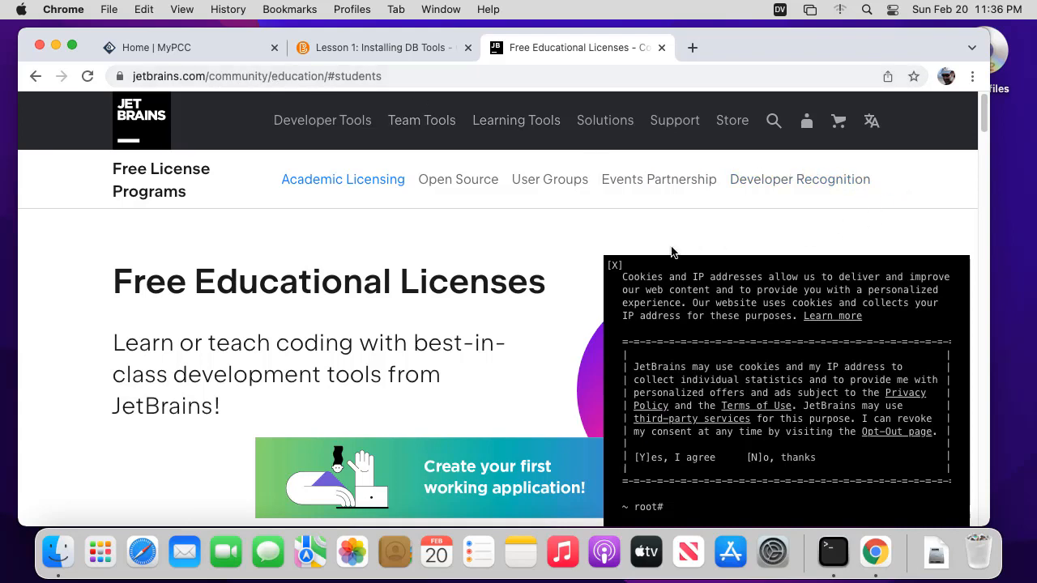
{"action": "left_click", "coordinate": [614, 265]}
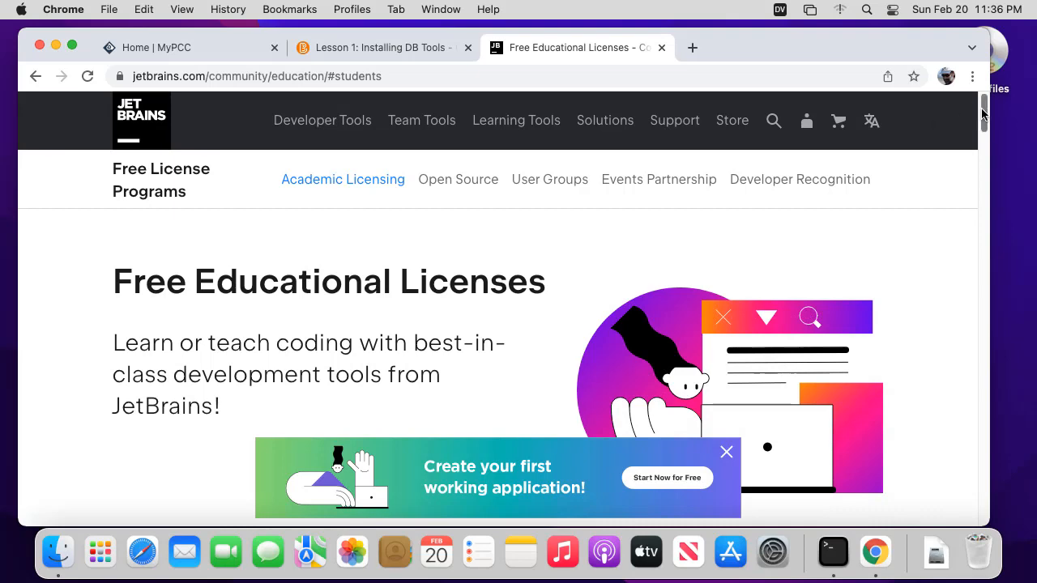
Review the student eligibility terms and the application section on the Free Educational Licenses page
{"action": "scroll", "coordinate": [982, 121], "scroll_direction": "down", "scroll_amount": 2}
{"action": "left_click_drag", "start_coordinate": [981, 123], "coordinate": [969, 156]}
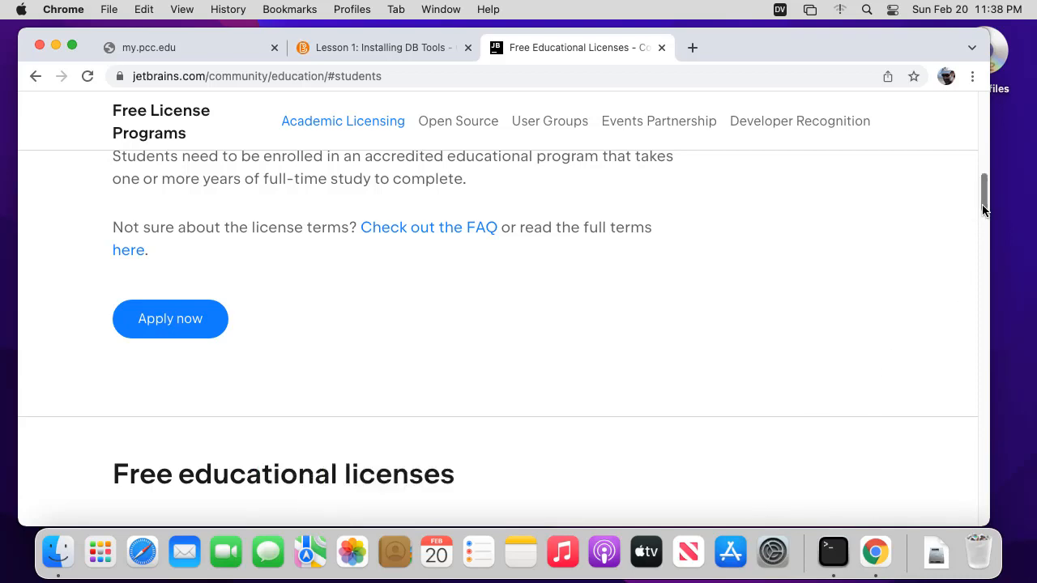
{"action": "left_click_drag", "start_coordinate": [983, 209], "coordinate": [941, 113]}
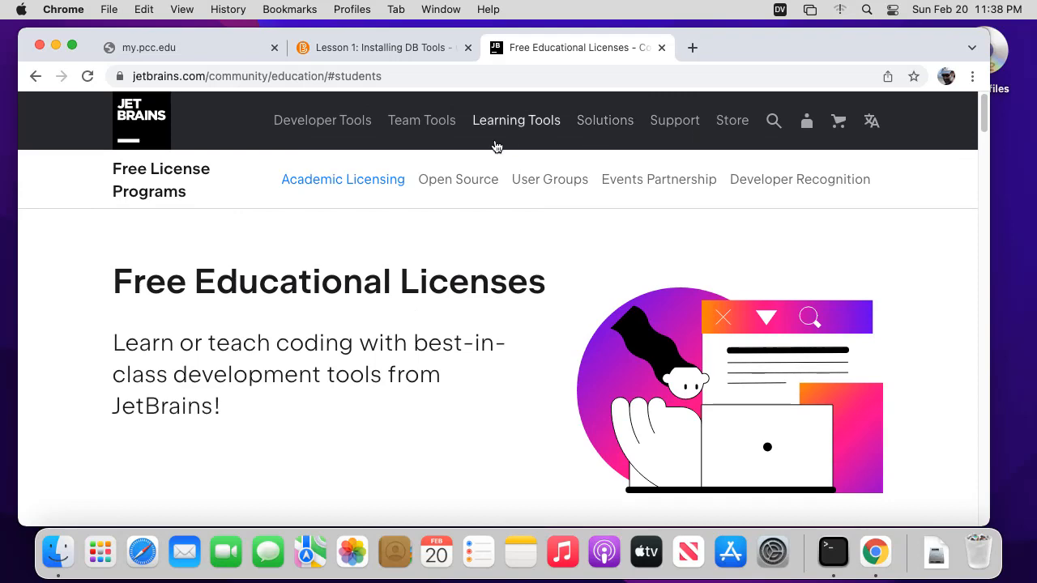
Find PyCharm among the JetBrains developer IDEs and open its download page
{"action": "left_click", "coordinate": [346, 126]}
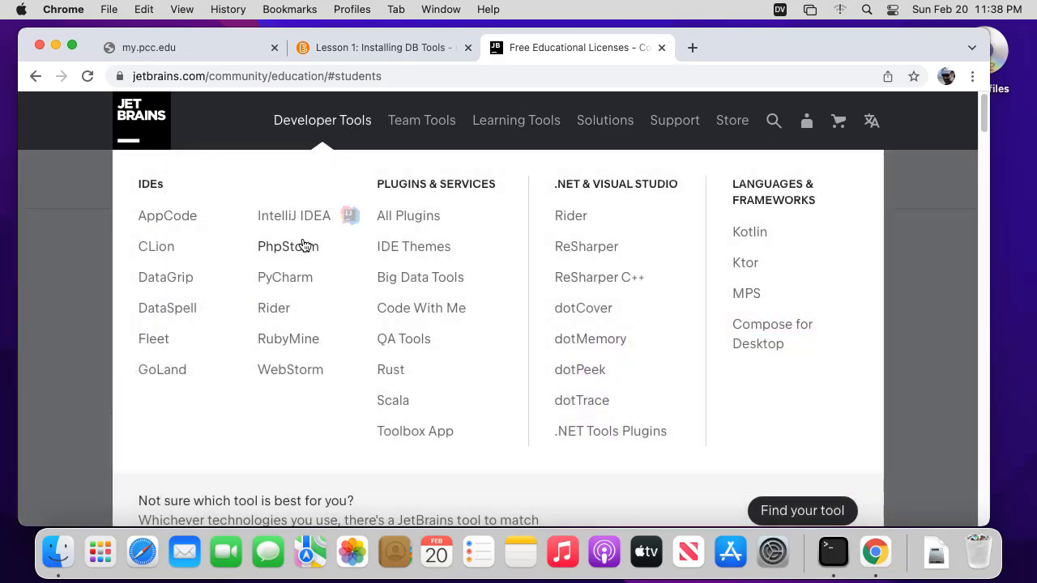
{"action": "left_click", "coordinate": [284, 284]}
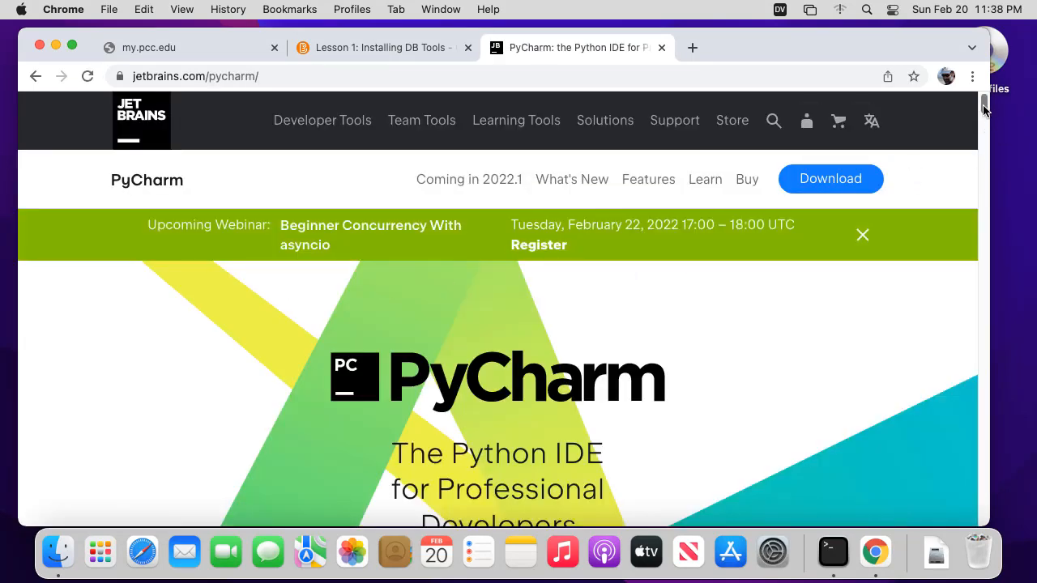
{"action": "left_click_drag", "start_coordinate": [983, 106], "coordinate": [983, 119]}
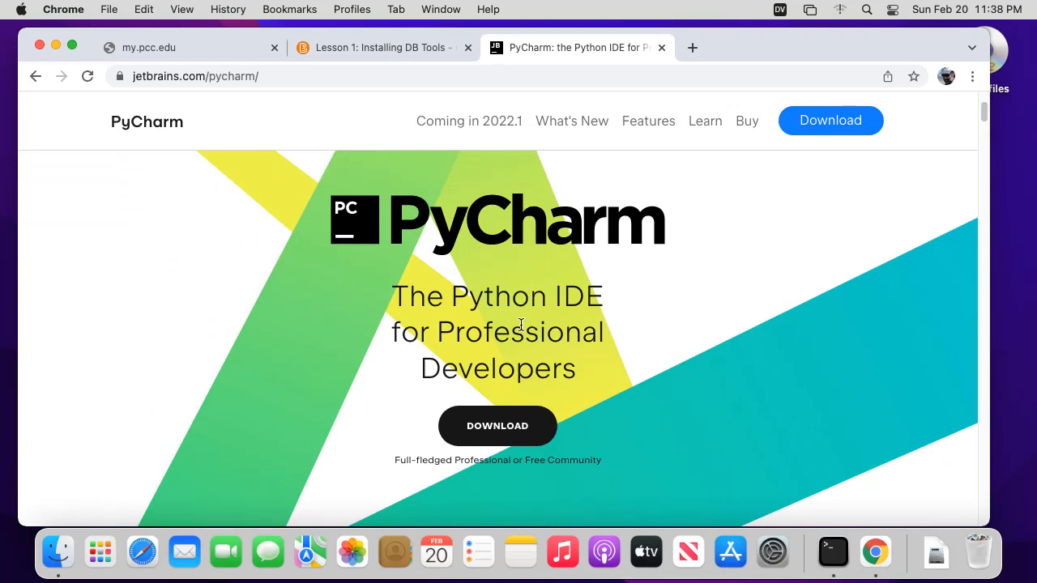
{"action": "left_click", "coordinate": [486, 428]}
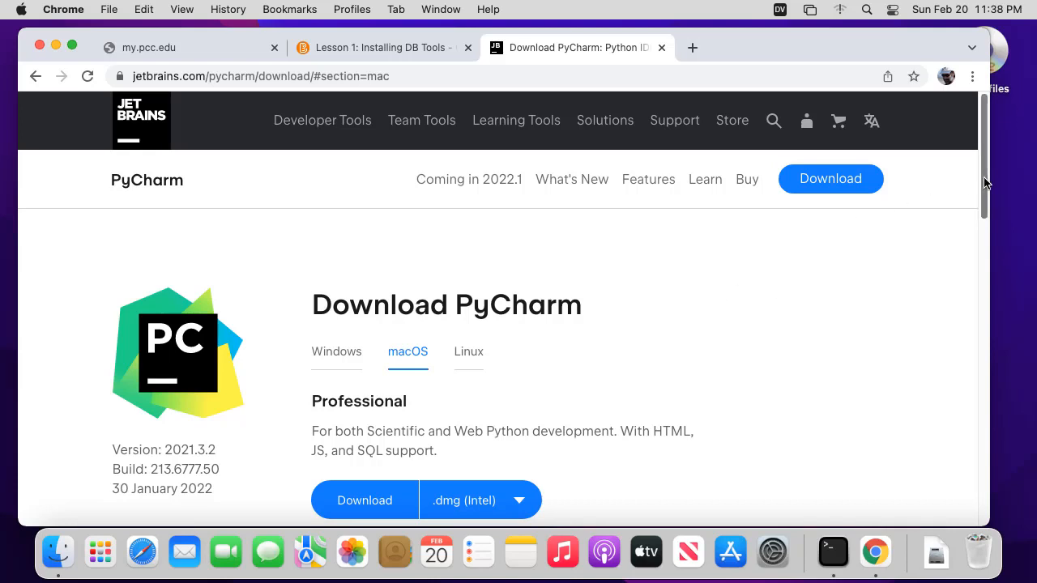
Download the macOS Professional edition of PyCharm as .dmg (Intel)
{"action": "scroll", "coordinate": [977, 202], "scroll_direction": "down", "scroll_amount": 2}
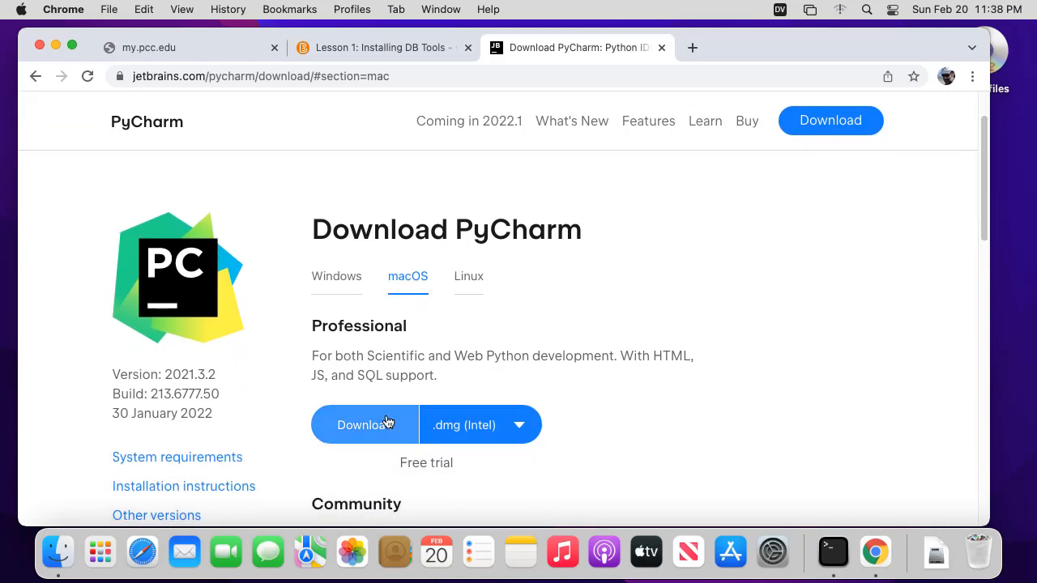
{"action": "left_click", "coordinate": [444, 433]}
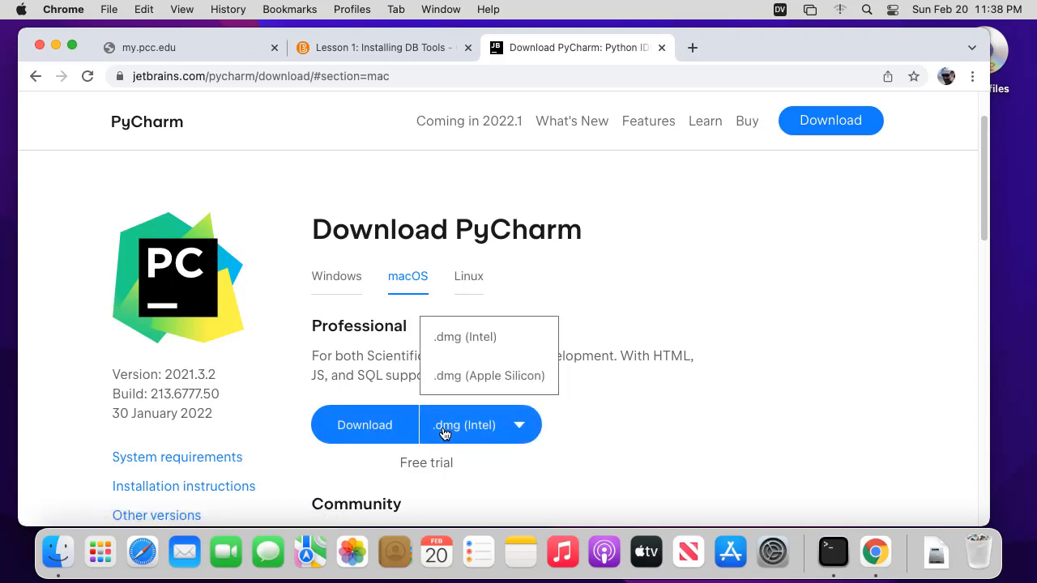
{"action": "left_click", "coordinate": [456, 340]}
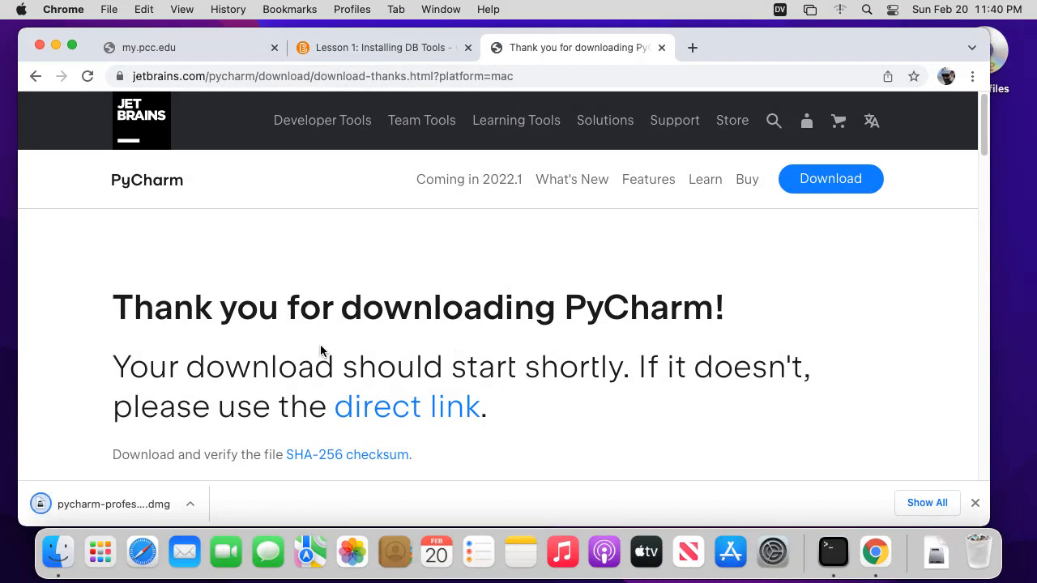
Install PyCharm from the downloaded disk image into the Applications folder, then eject the image
{"action": "left_click", "coordinate": [103, 506]}
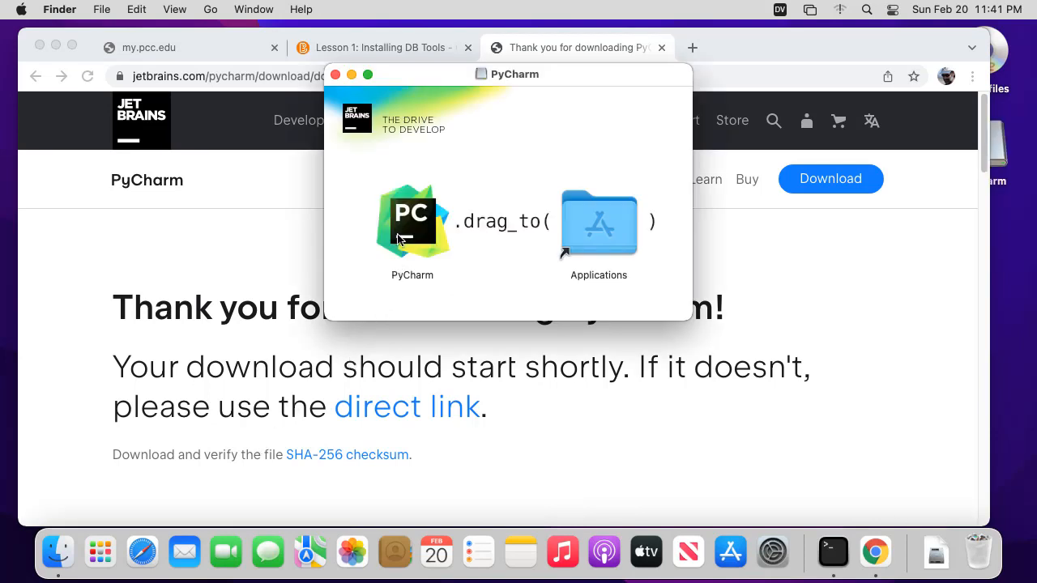
{"action": "left_click_drag", "start_coordinate": [399, 233], "coordinate": [593, 236]}
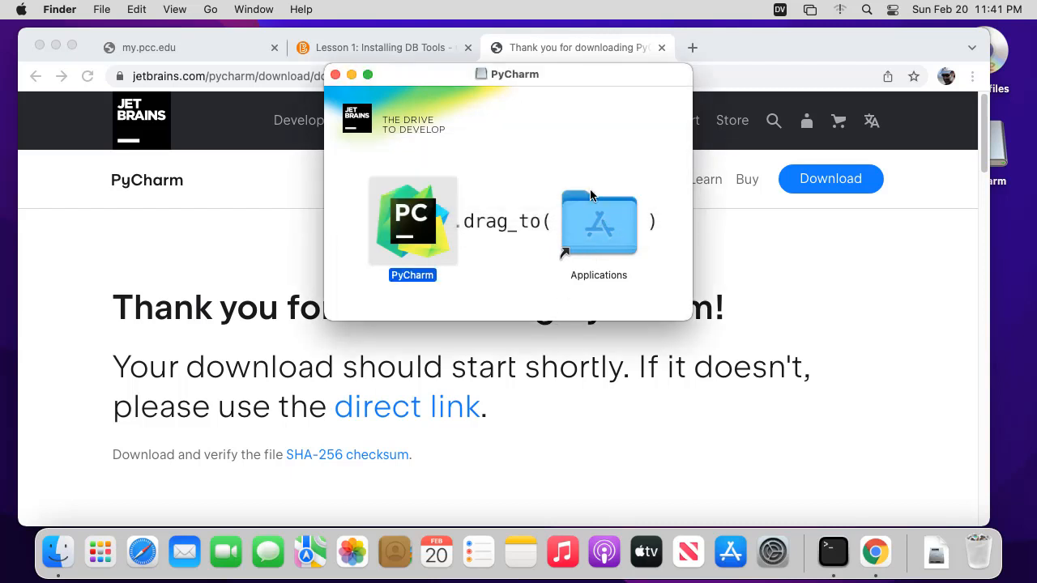
{"action": "left_click", "coordinate": [336, 74]}
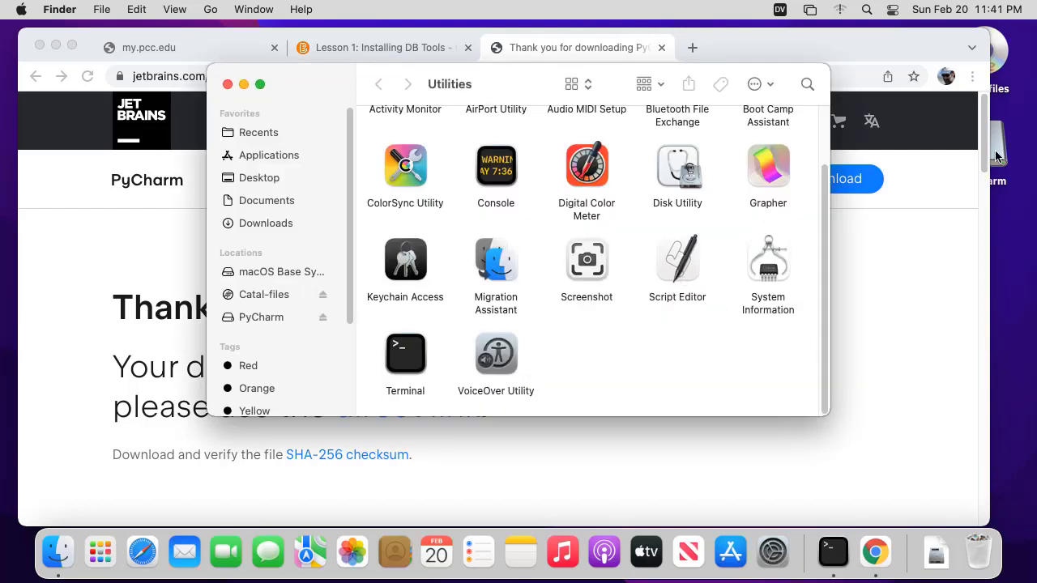
{"action": "left_click_drag", "start_coordinate": [994, 183], "coordinate": [978, 566]}
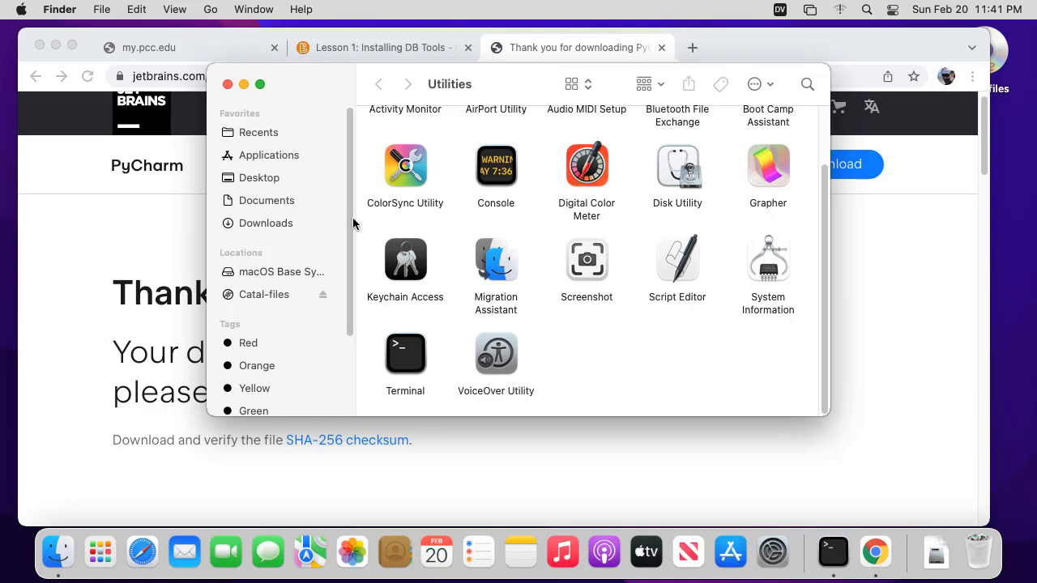
Launch PyCharm from the Applications folder and approve opening the app downloaded from the Internet
{"action": "left_click", "coordinate": [277, 159]}
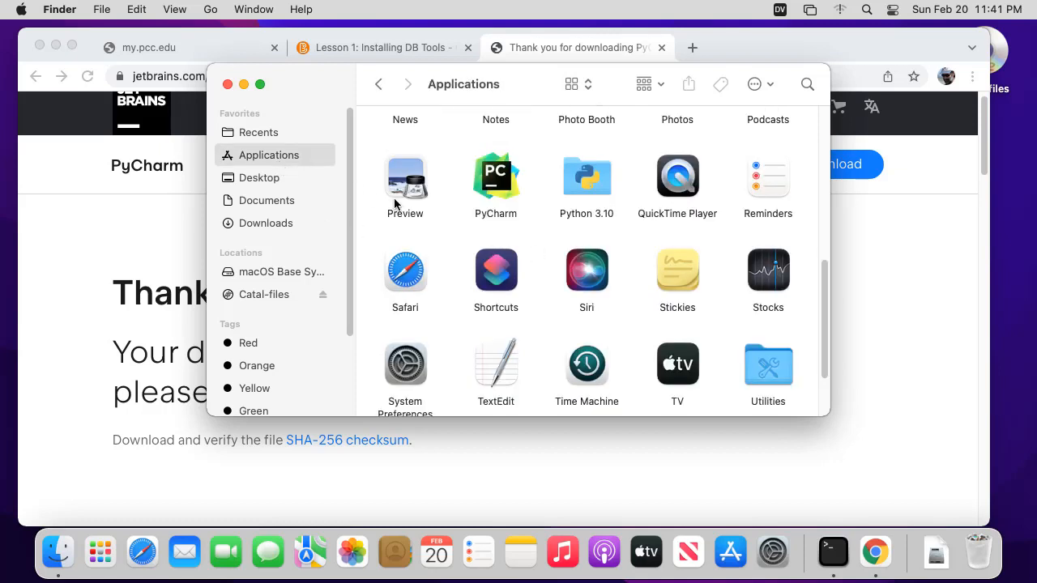
{"action": "double_click", "coordinate": [497, 188]}
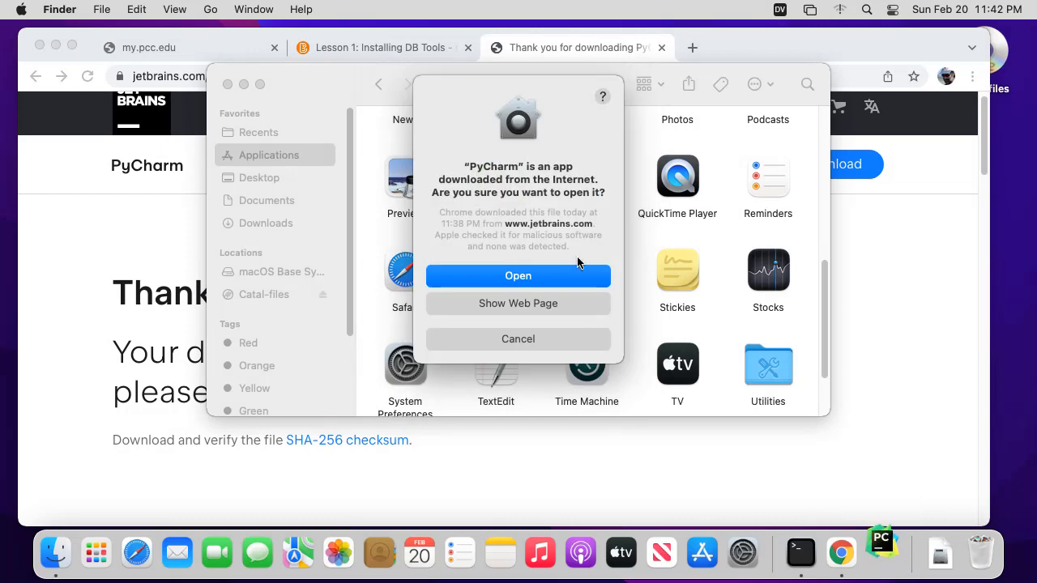
{"action": "left_click", "coordinate": [528, 280]}
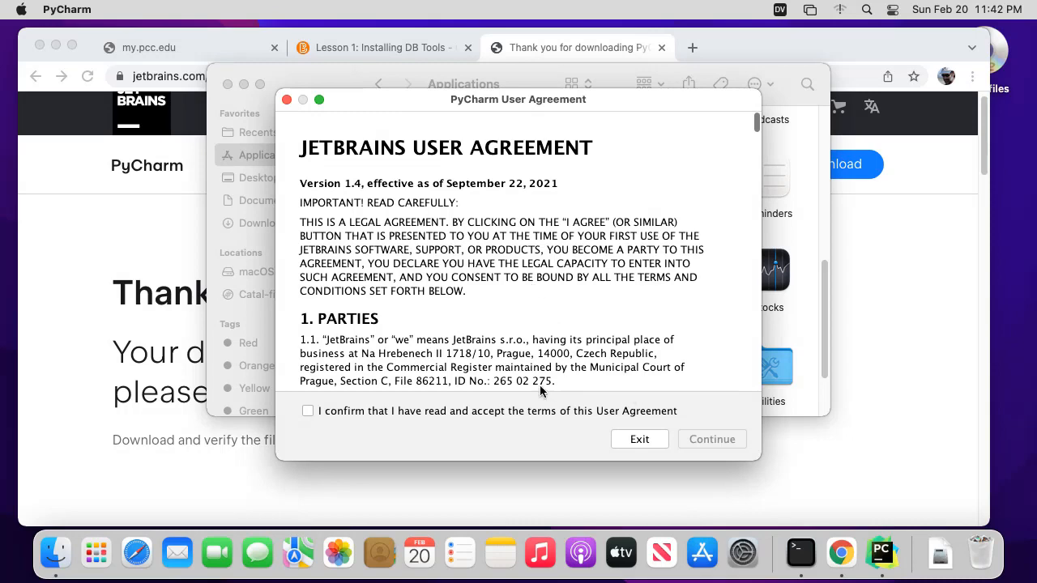
Accept the PyCharm User Agreement and decline to send anonymous usage statistics
{"action": "left_click", "coordinate": [345, 412]}
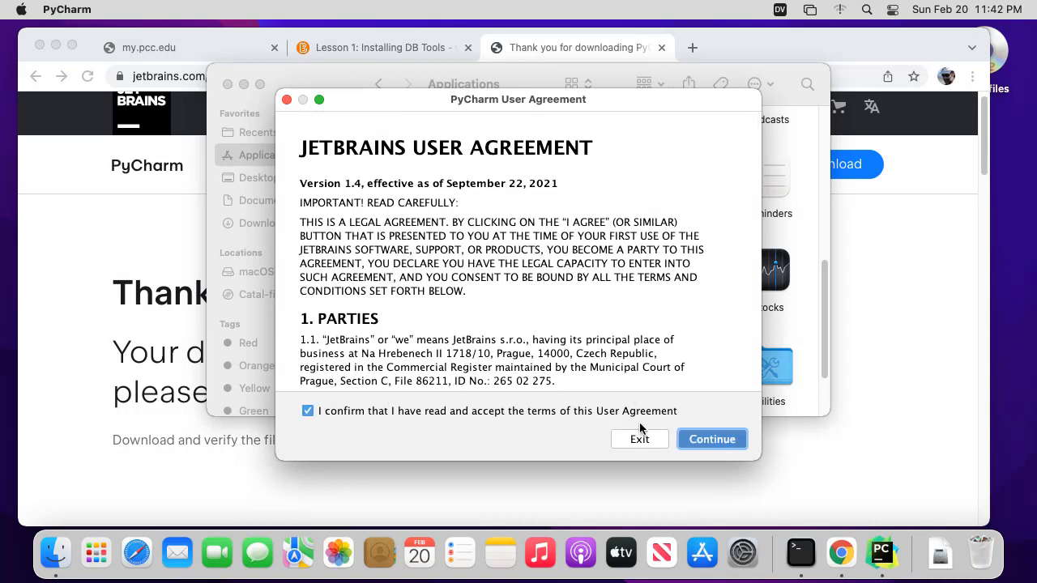
{"action": "left_click", "coordinate": [705, 441]}
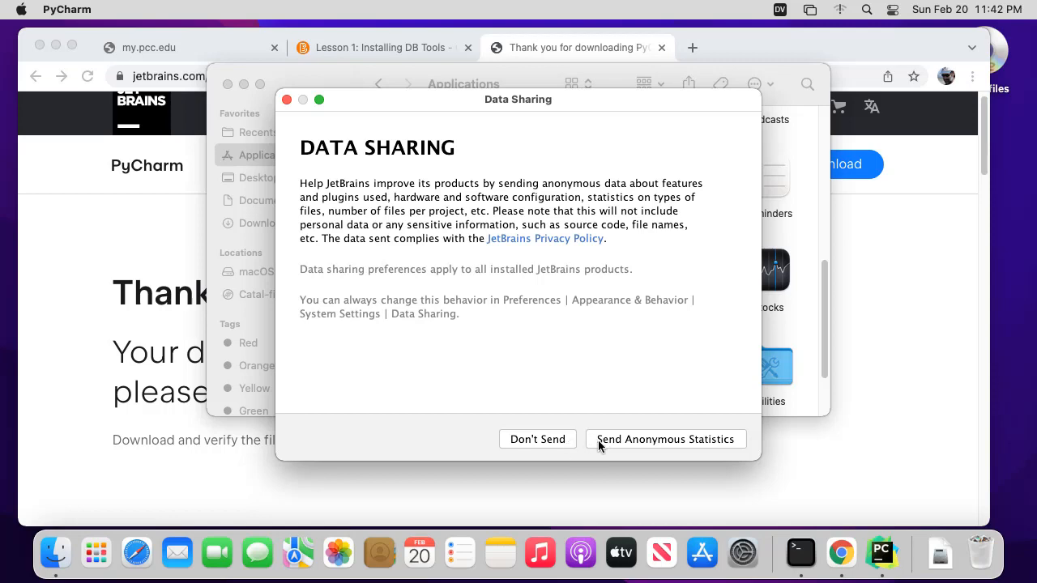
{"action": "left_click", "coordinate": [542, 439]}
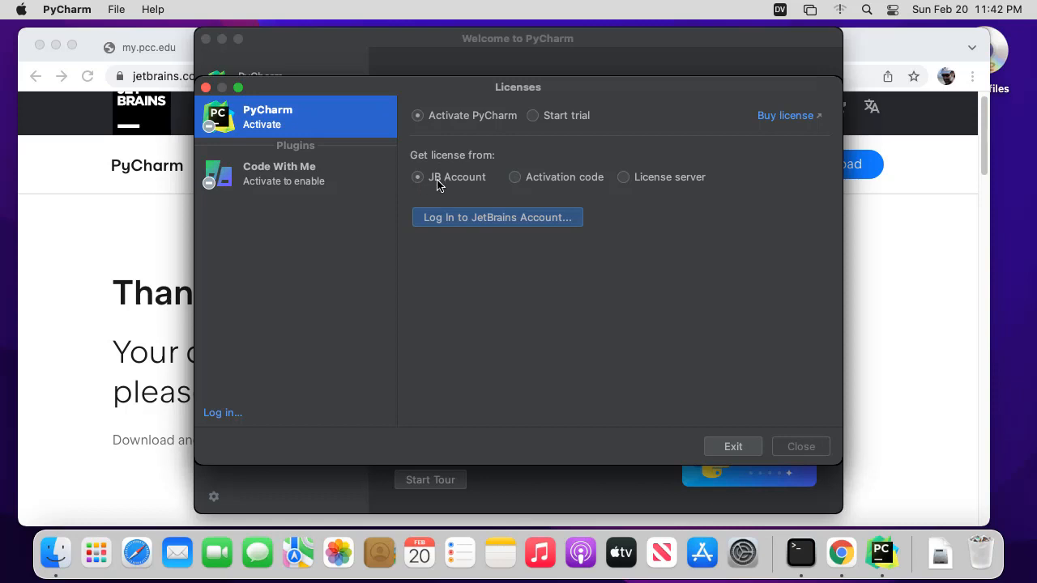
Log in to the JetBrains account with the prefilled credentials, close the authorization page and return to PyCharm
{"action": "left_click", "coordinate": [459, 219]}
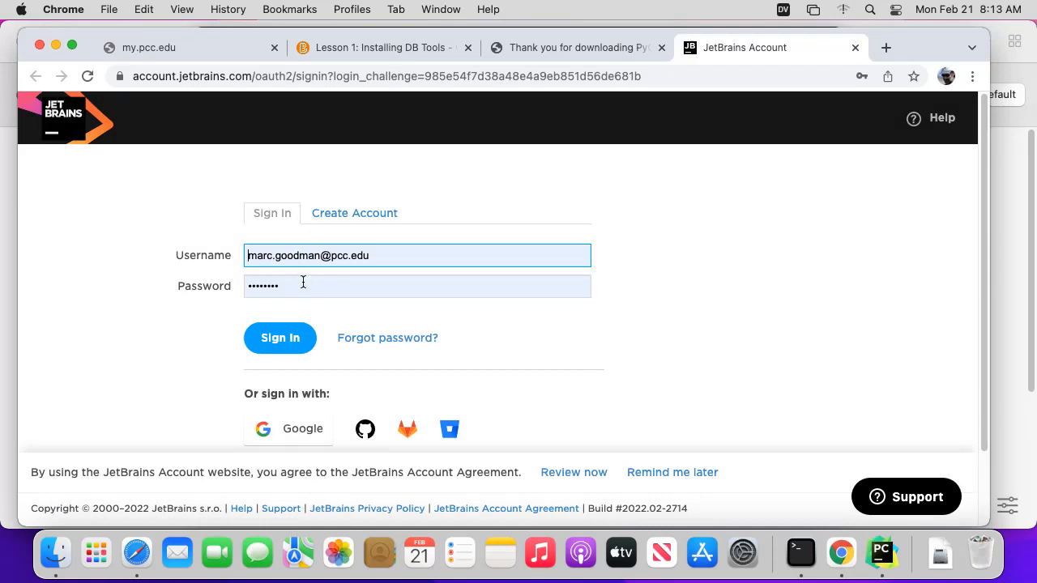
{"action": "left_click", "coordinate": [277, 344]}
{"action": "left_click", "coordinate": [275, 346]}
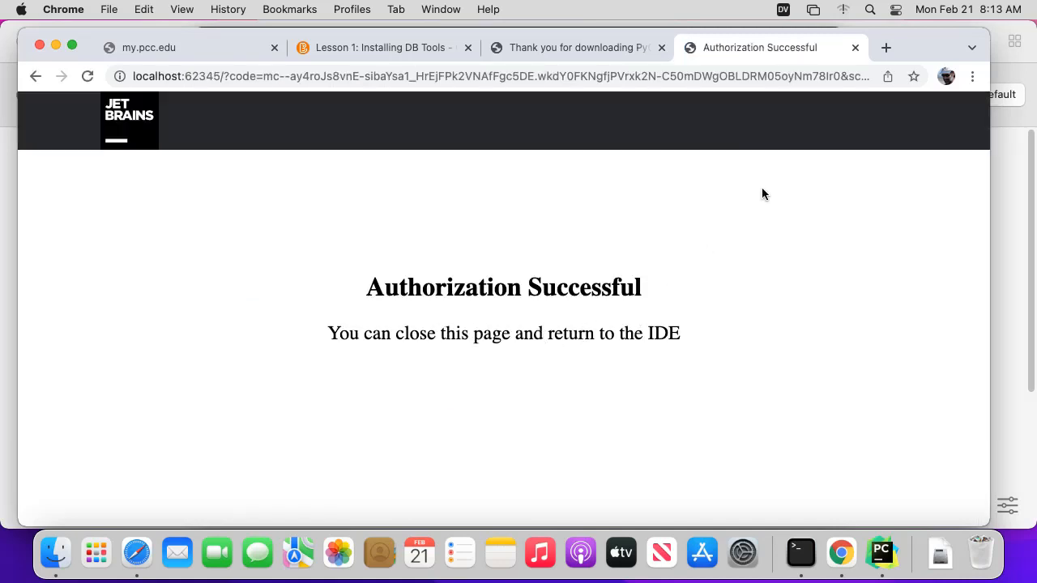
{"action": "left_click", "coordinate": [855, 48]}
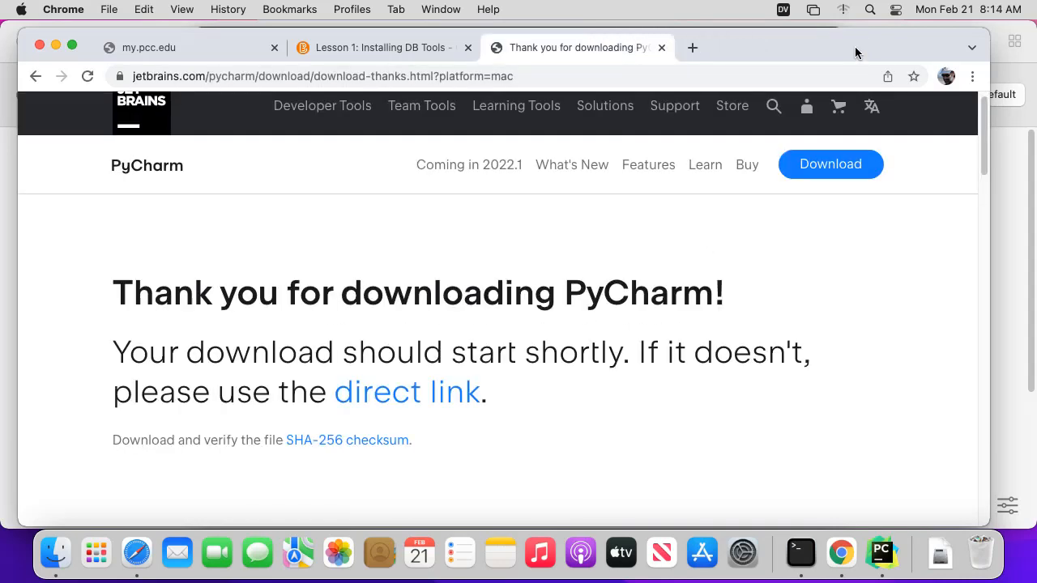
{"action": "left_click", "coordinate": [877, 558]}
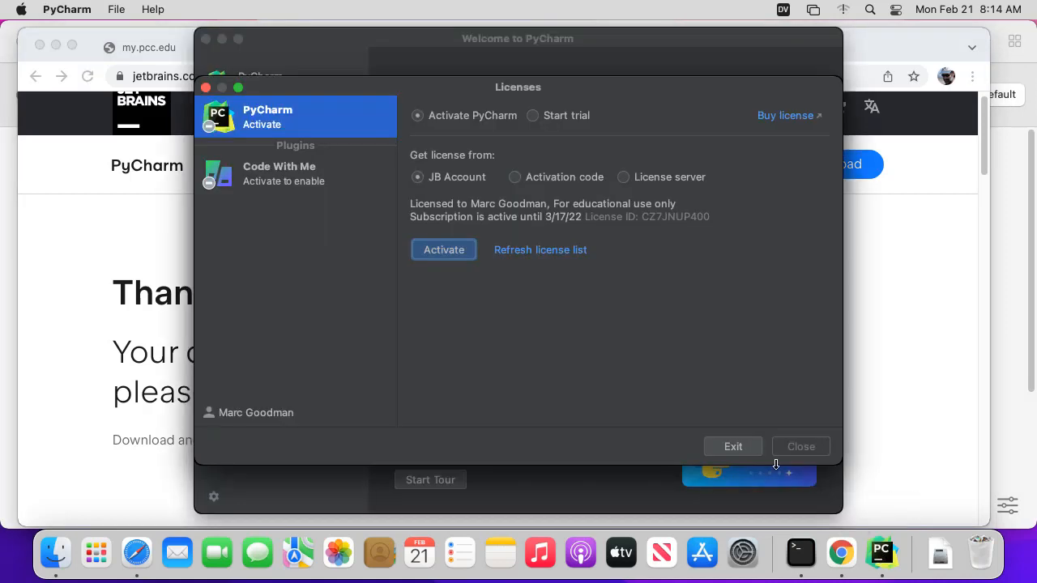
Activate PyCharm with the educational license from the JetBrains account and close the Licenses dialog
{"action": "left_click", "coordinate": [445, 250]}
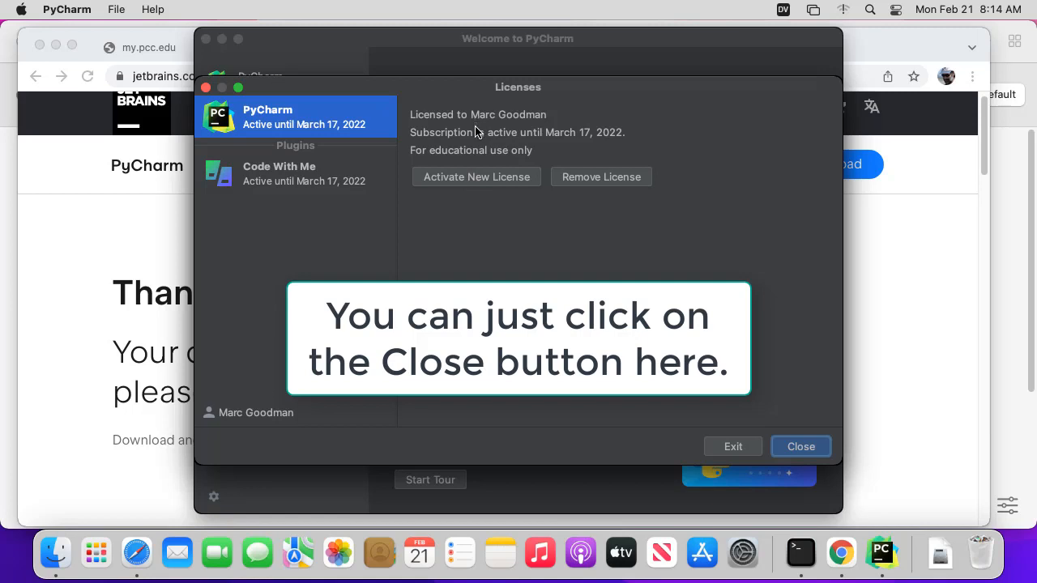
{"action": "left_click", "coordinate": [468, 180]}
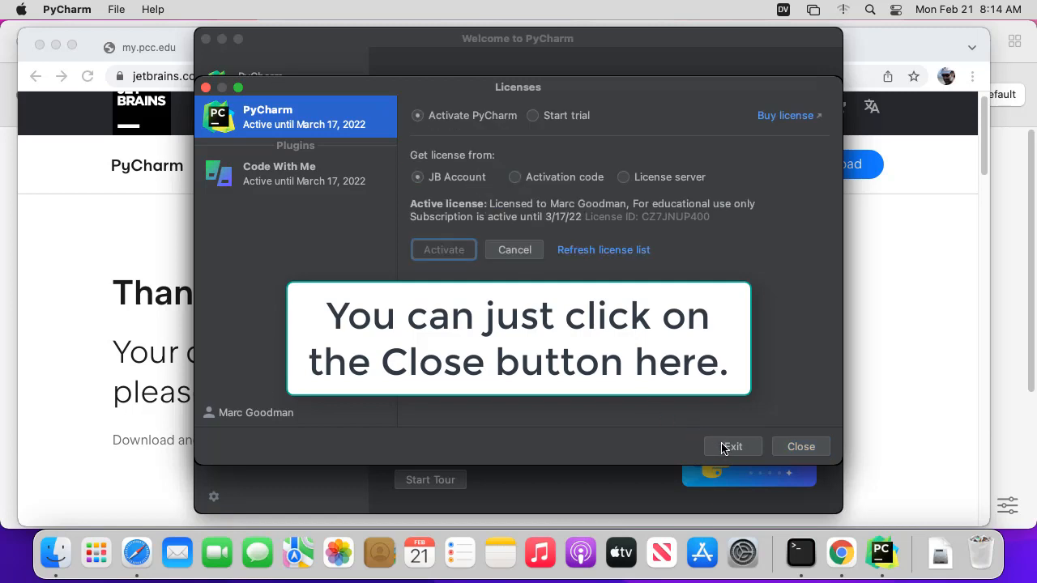
{"action": "left_click", "coordinate": [796, 447]}
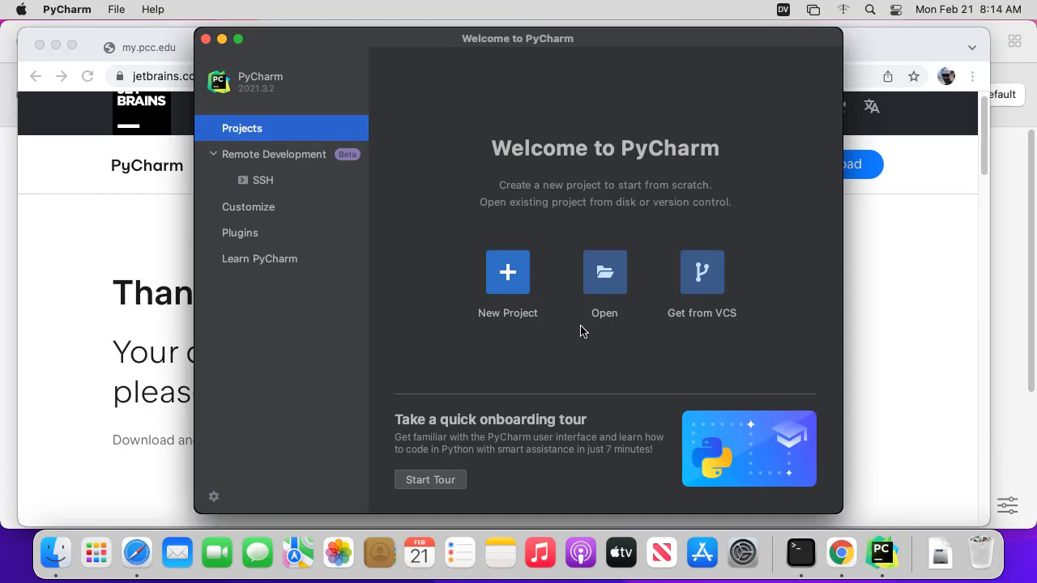
Start a new Pure Python project that uses a previously configured interpreter and check which interpreters are available
{"action": "left_click", "coordinate": [506, 274]}
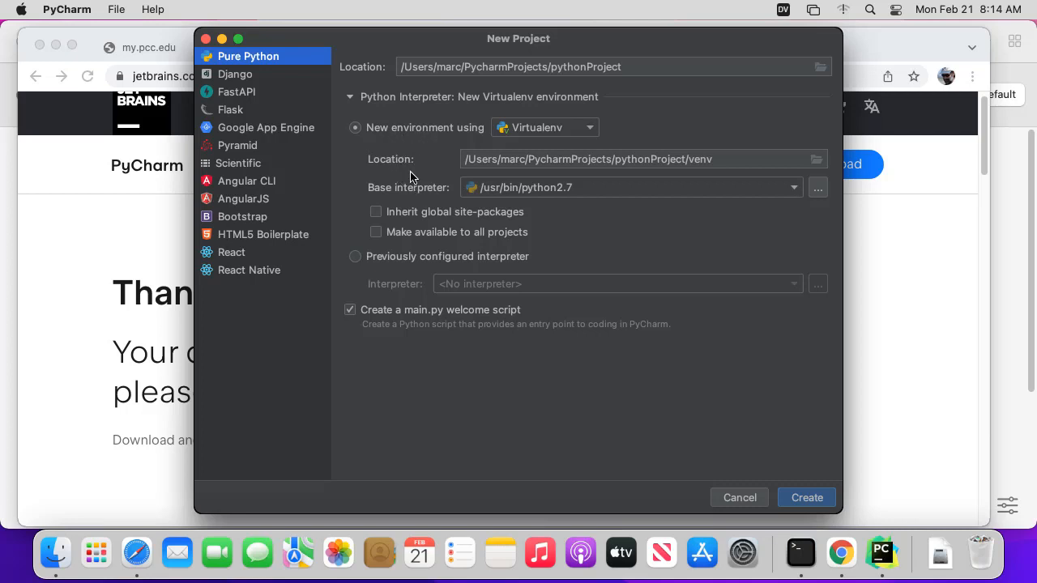
{"action": "left_click", "coordinate": [354, 258]}
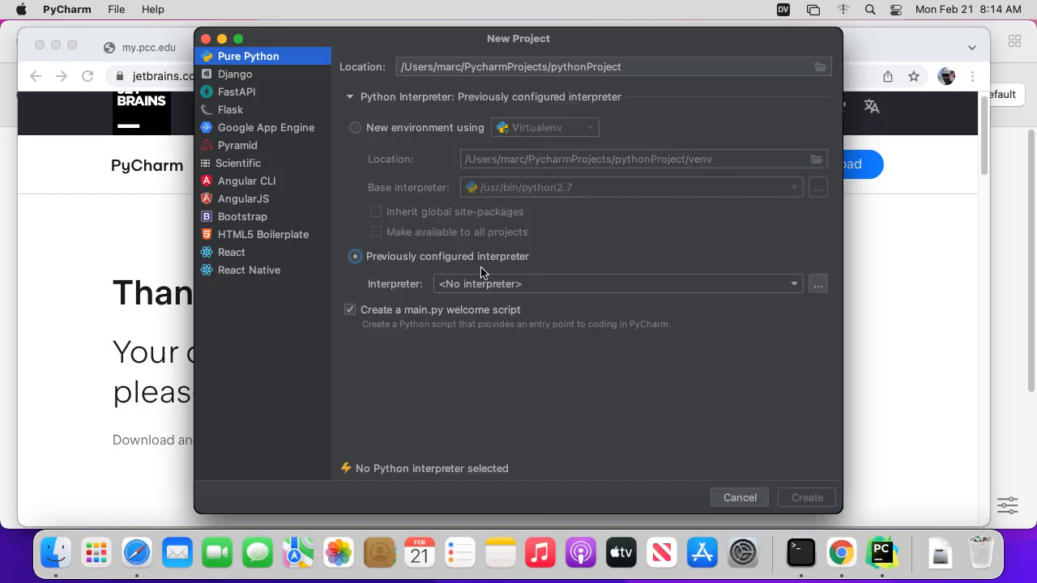
{"action": "left_click", "coordinate": [794, 290]}
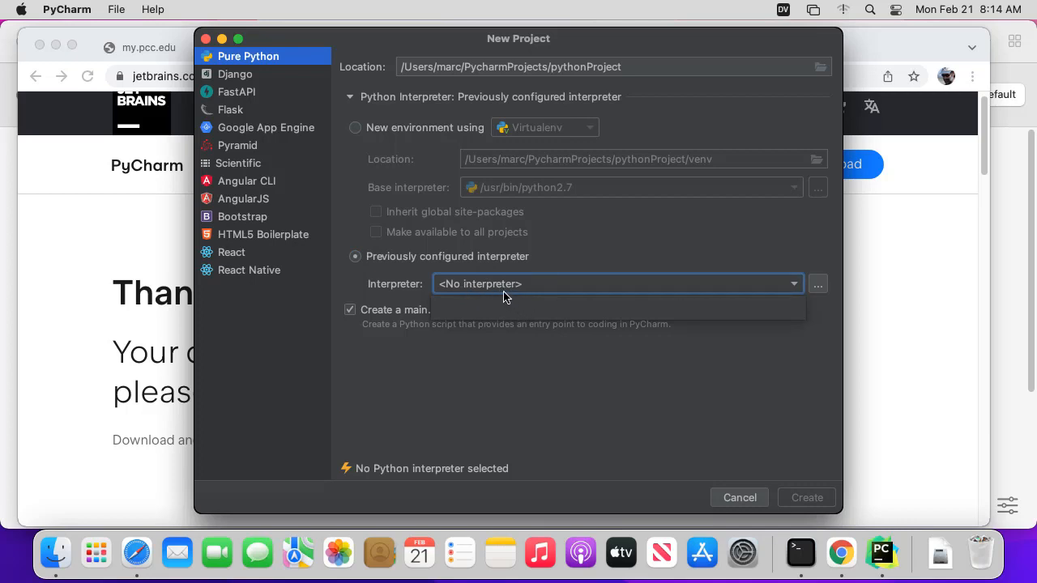
Begin adding a Virtualenv Environment interpreter and open the file browser for selecting its Python executable
{"action": "left_click", "coordinate": [822, 291]}
{"action": "left_click", "coordinate": [820, 287]}
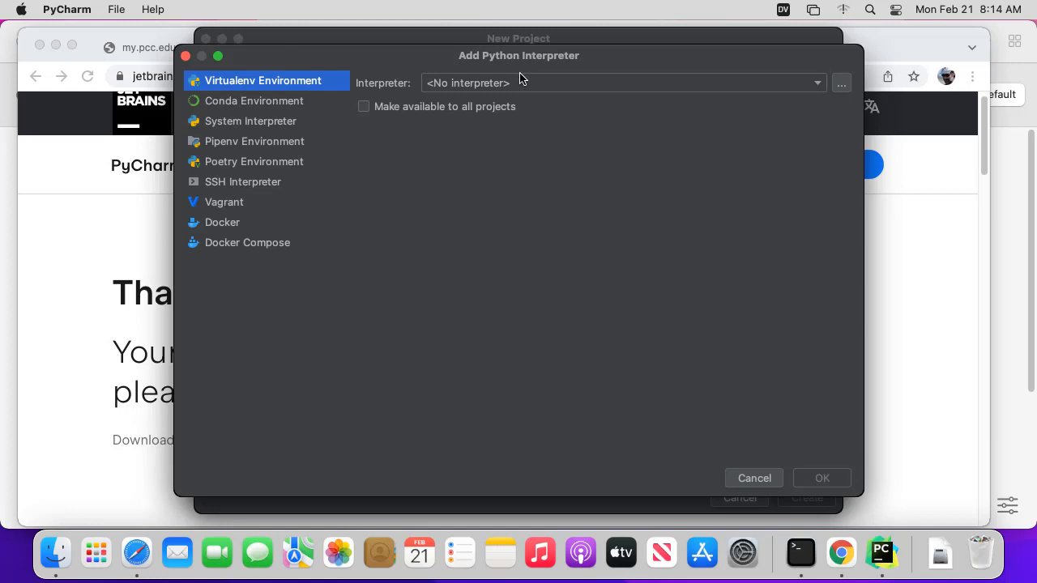
{"action": "left_click", "coordinate": [790, 86]}
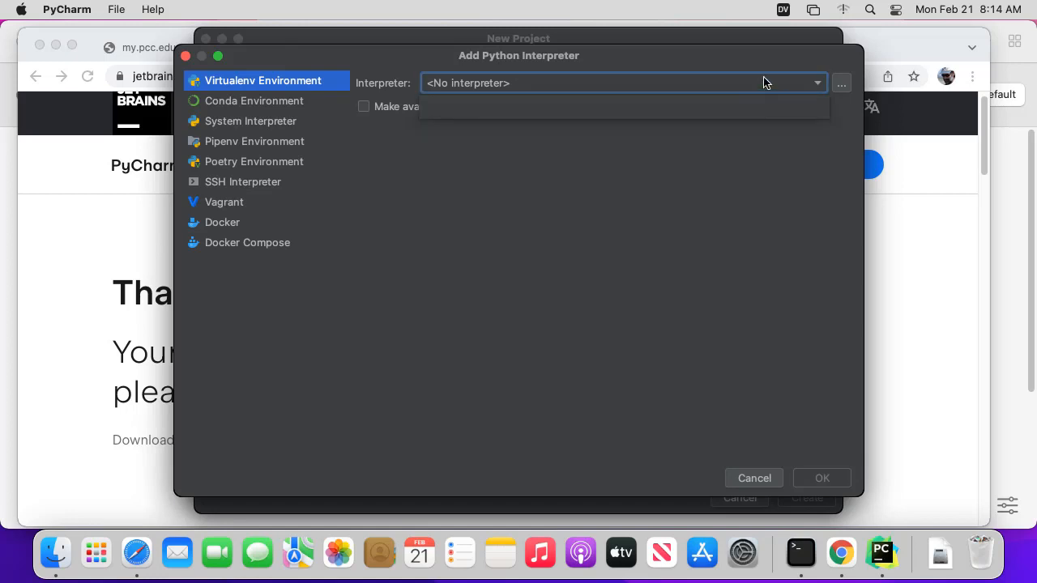
{"action": "left_click", "coordinate": [777, 63]}
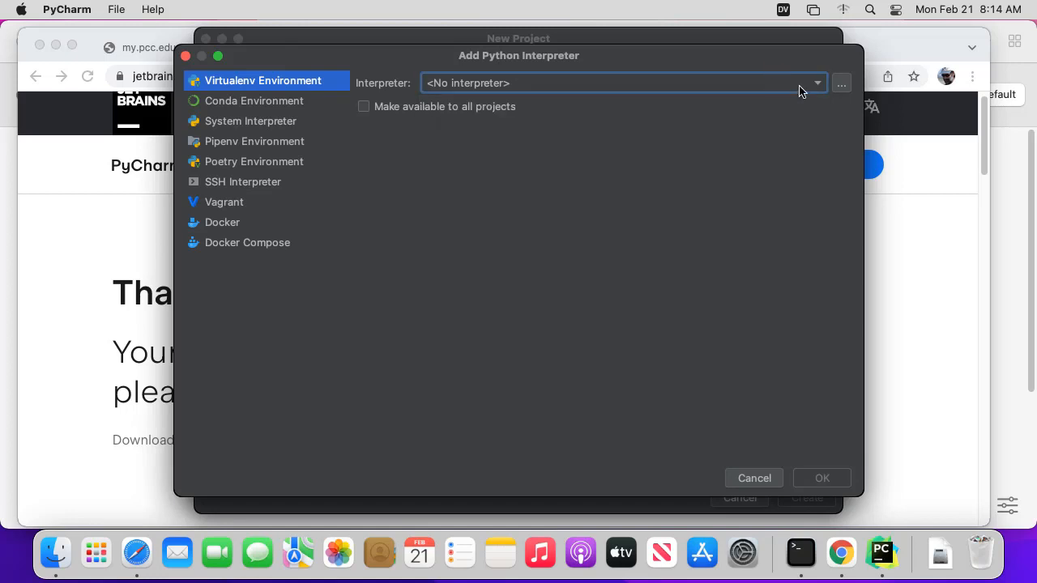
{"action": "left_click", "coordinate": [844, 85]}
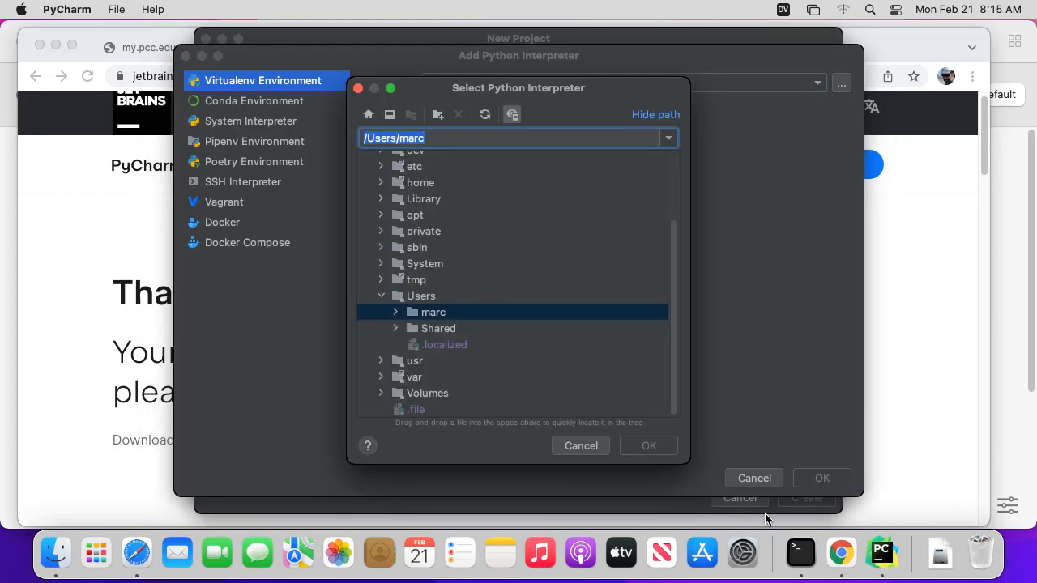
Switch to Terminal and look up the Python 3 executable's path with "which python3"
{"action": "left_click", "coordinate": [803, 562]}
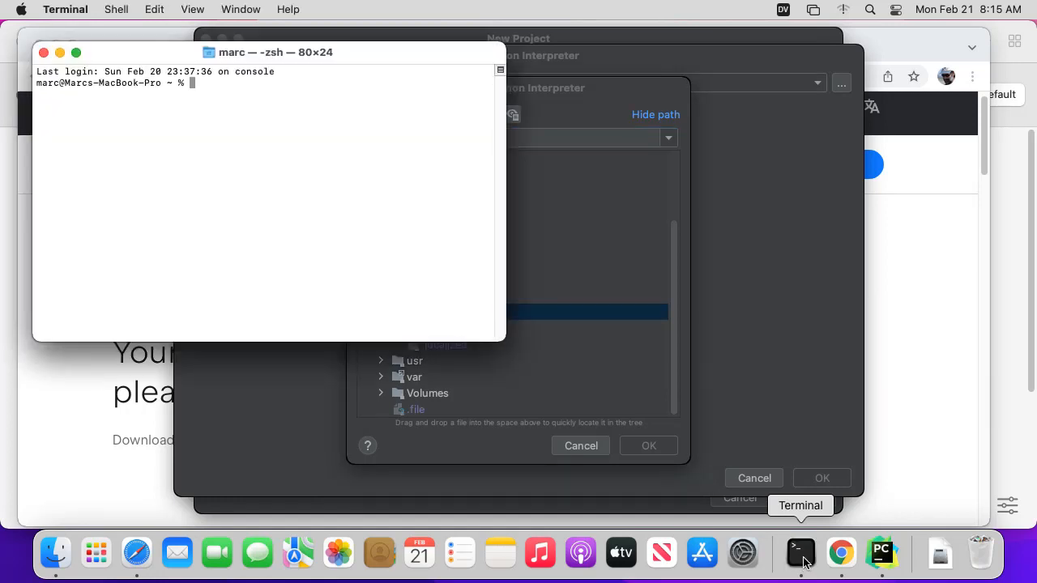
{"action": "type", "text": "which python"}
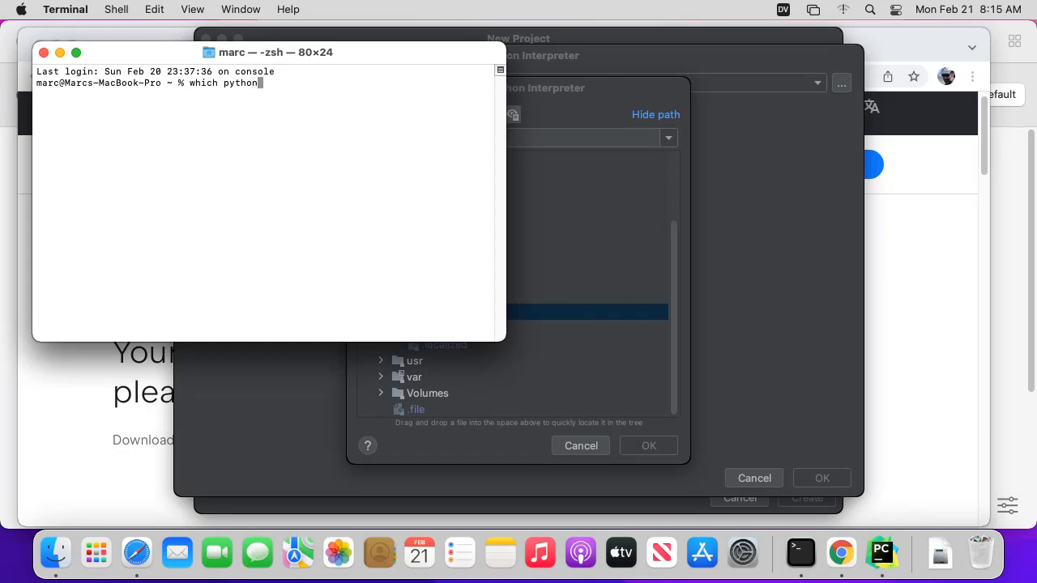
{"action": "type", "text": "3"}
{"action": "key", "text": "Return"}
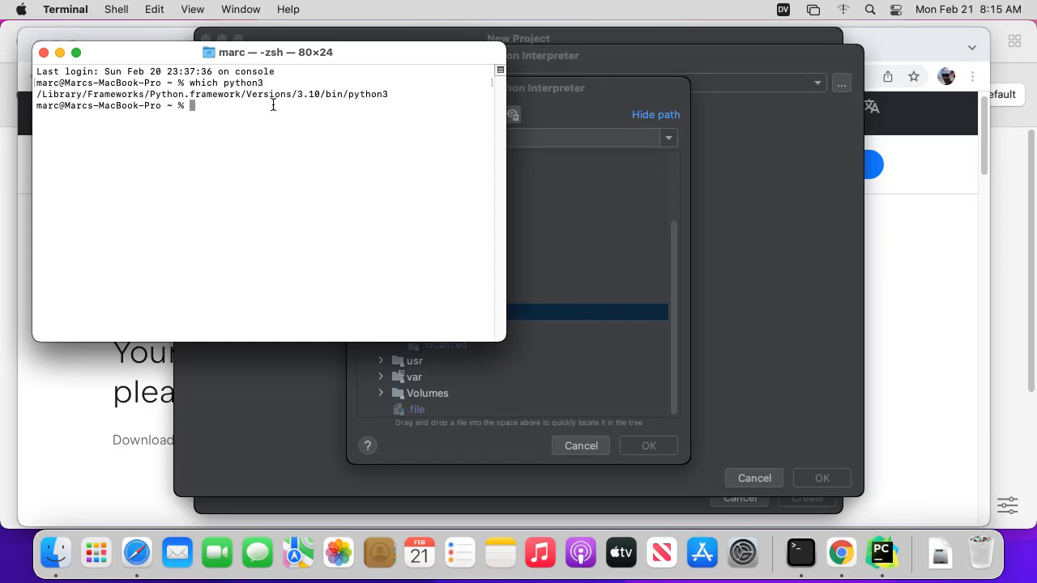
Return to PyCharm and expand Library/Frameworks/Python.framework in the interpreter file tree
{"action": "left_click", "coordinate": [573, 94]}
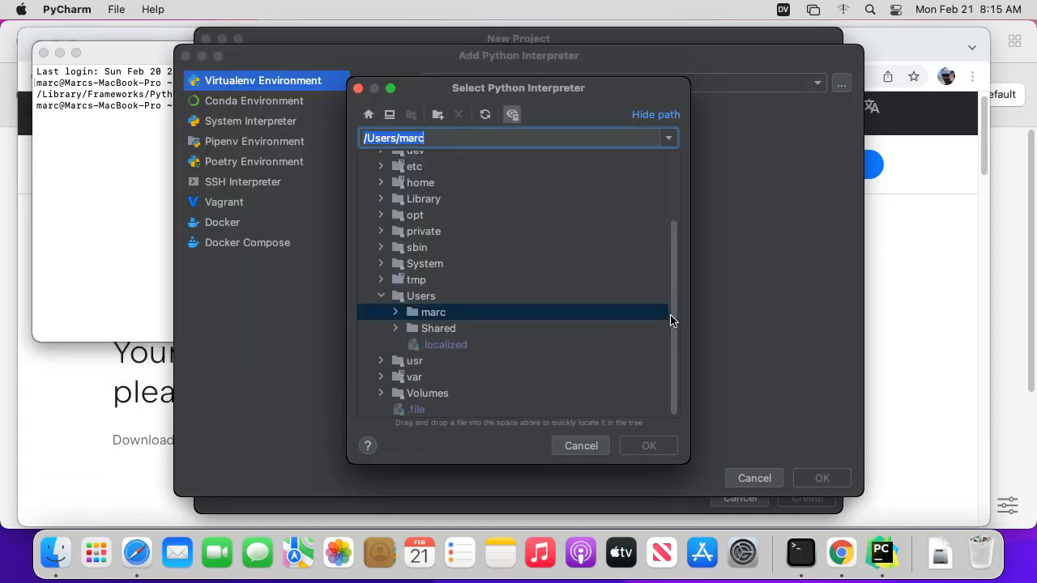
{"action": "left_click_drag", "start_coordinate": [672, 318], "coordinate": [667, 290]}
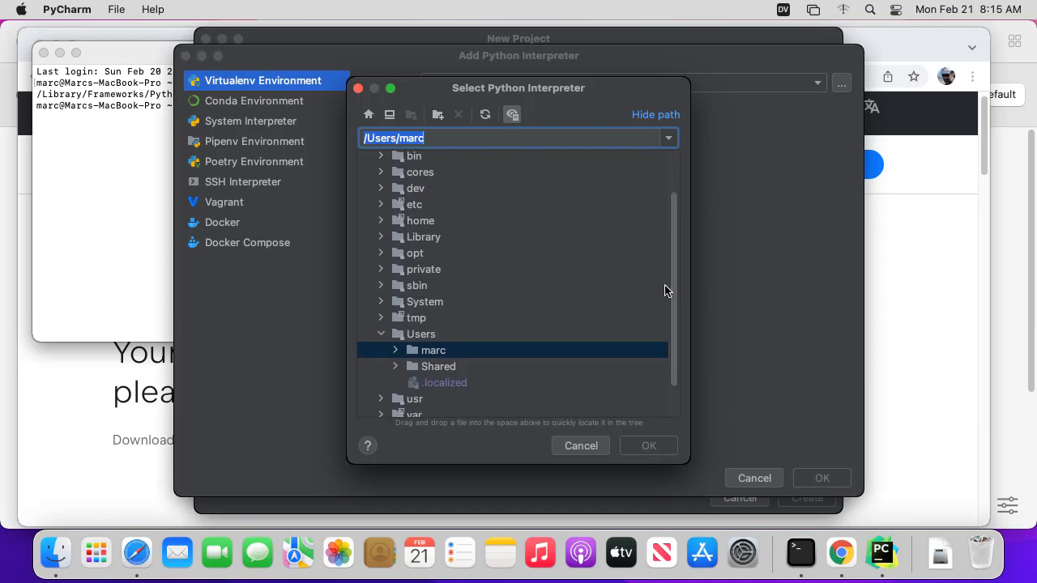
{"action": "left_click", "coordinate": [381, 237]}
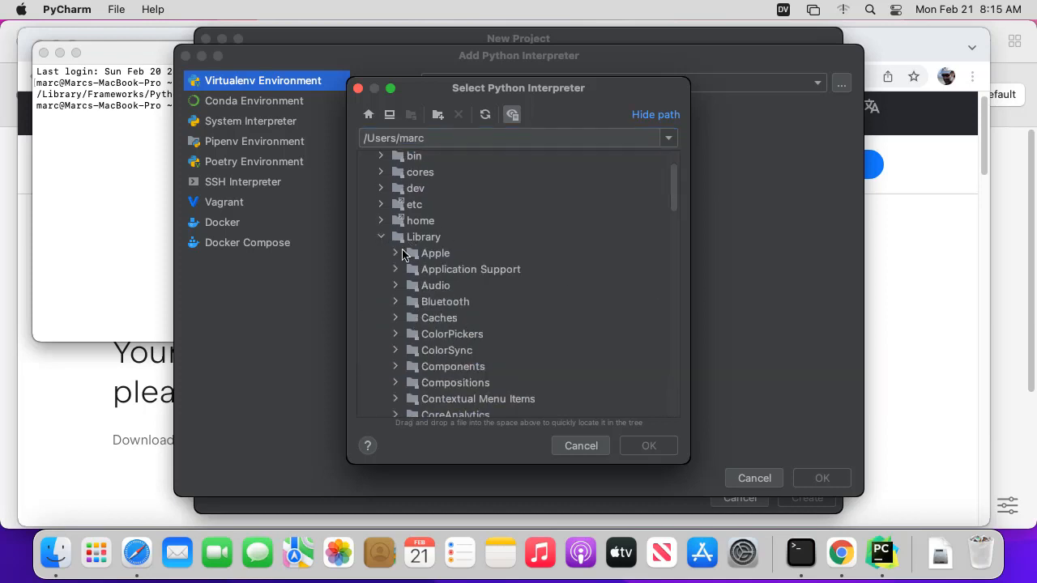
{"action": "left_click_drag", "start_coordinate": [676, 202], "coordinate": [667, 253]}
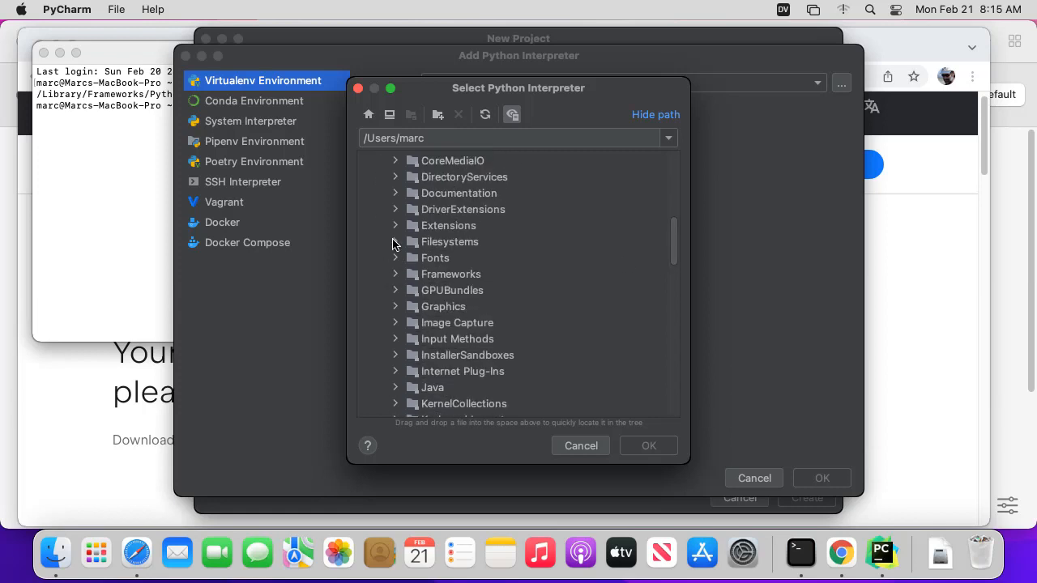
{"action": "left_click", "coordinate": [398, 276]}
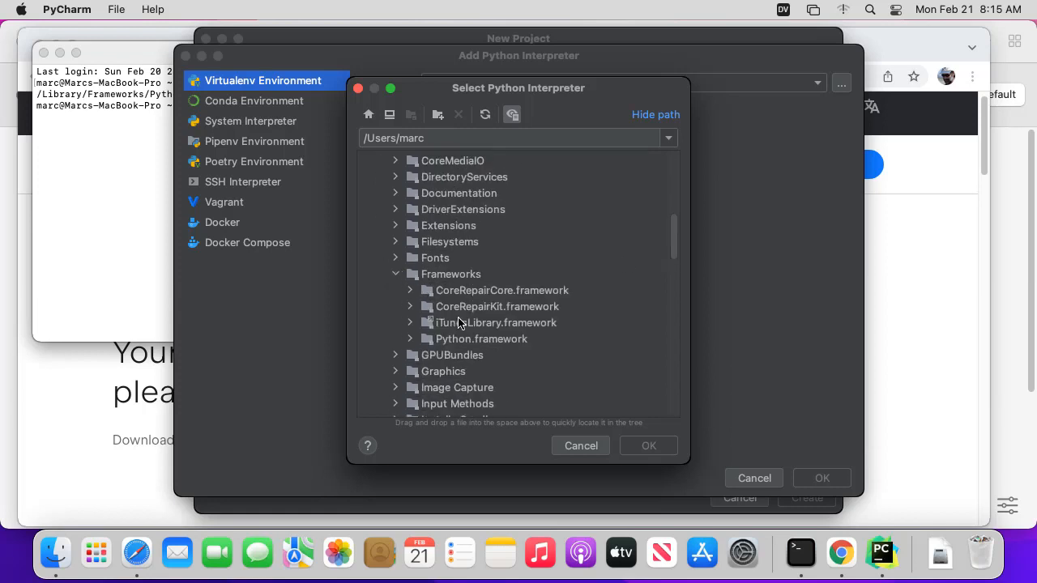
{"action": "left_click", "coordinate": [410, 340]}
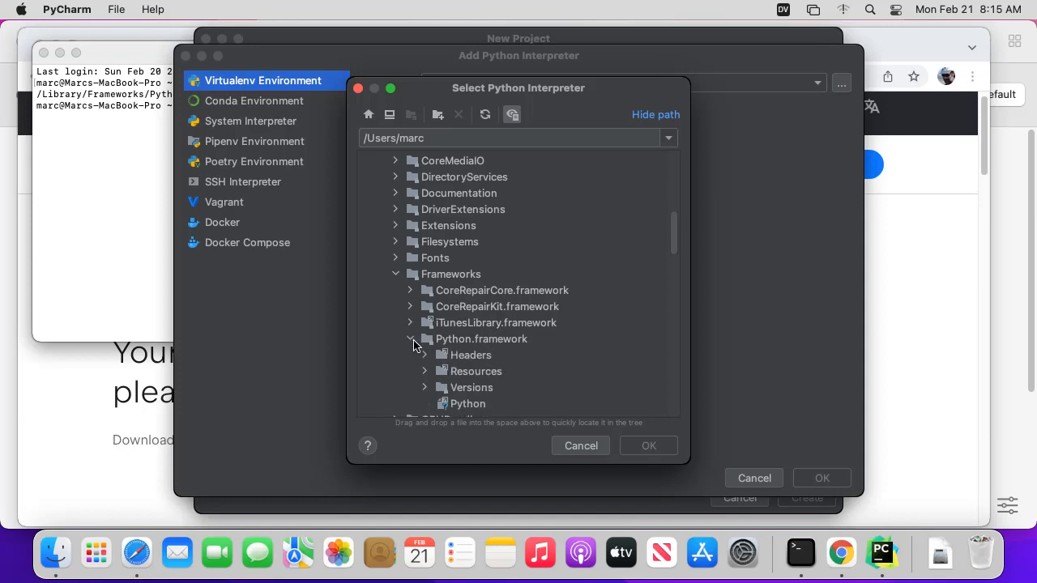
Select the Python file directly under Python.framework and check it against the python3 path in Terminal
{"action": "left_click", "coordinate": [446, 404]}
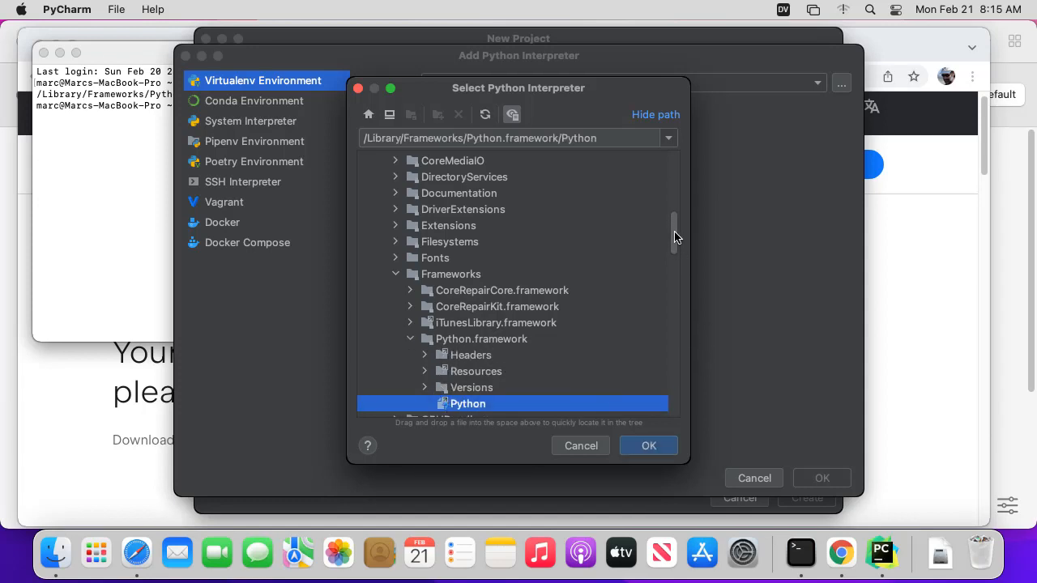
{"action": "scroll", "coordinate": [675, 243], "scroll_direction": "down", "scroll_amount": 2}
{"action": "left_click_drag", "start_coordinate": [675, 246], "coordinate": [674, 251]}
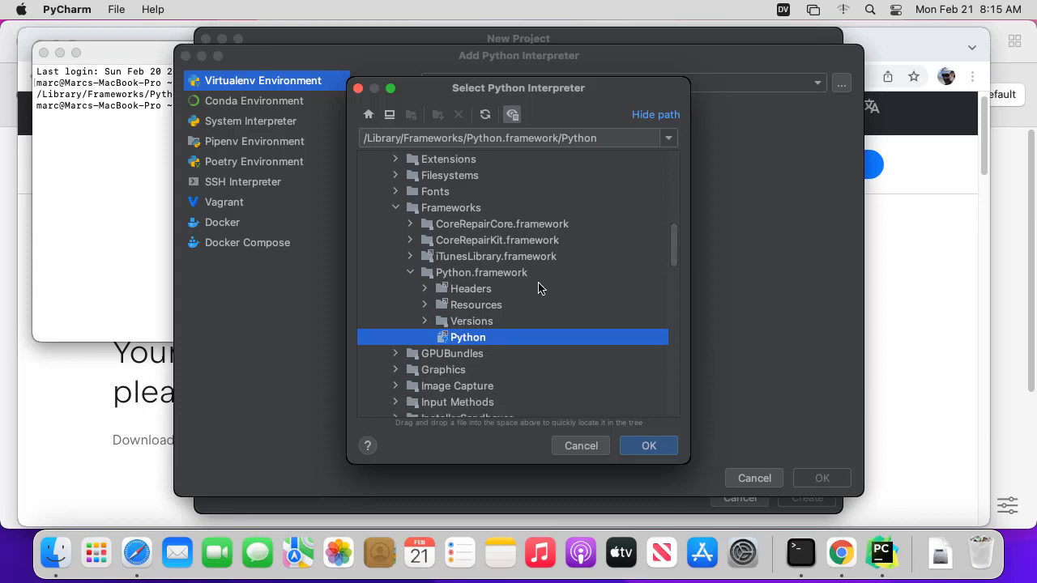
{"action": "left_click", "coordinate": [100, 231]}
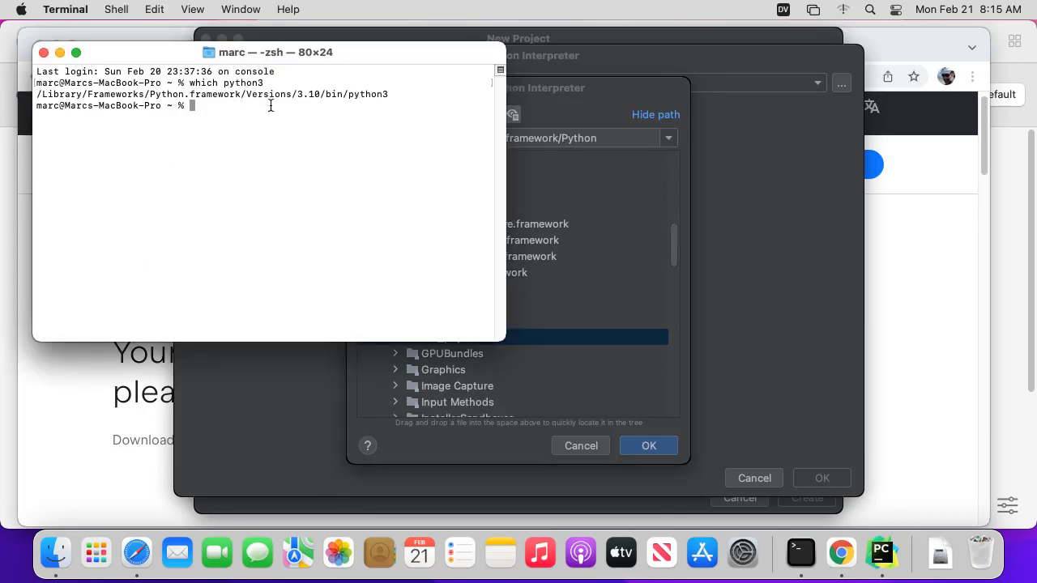
{"action": "left_click", "coordinate": [559, 93]}
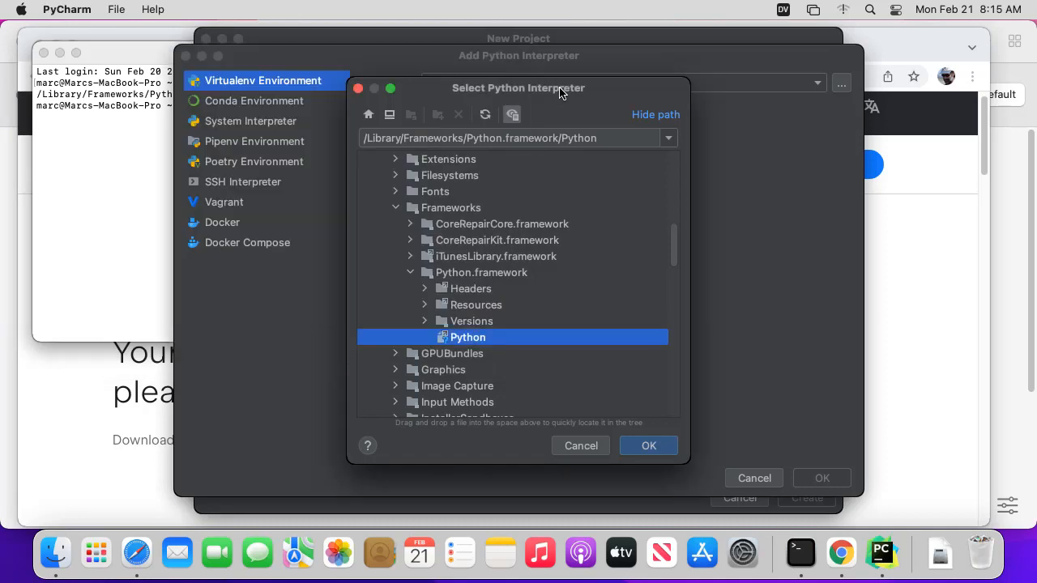
Choose python3.10 from the Versions/3.10/bin folder of Python.framework as the interpreter and confirm the selection
{"action": "left_click", "coordinate": [423, 323]}
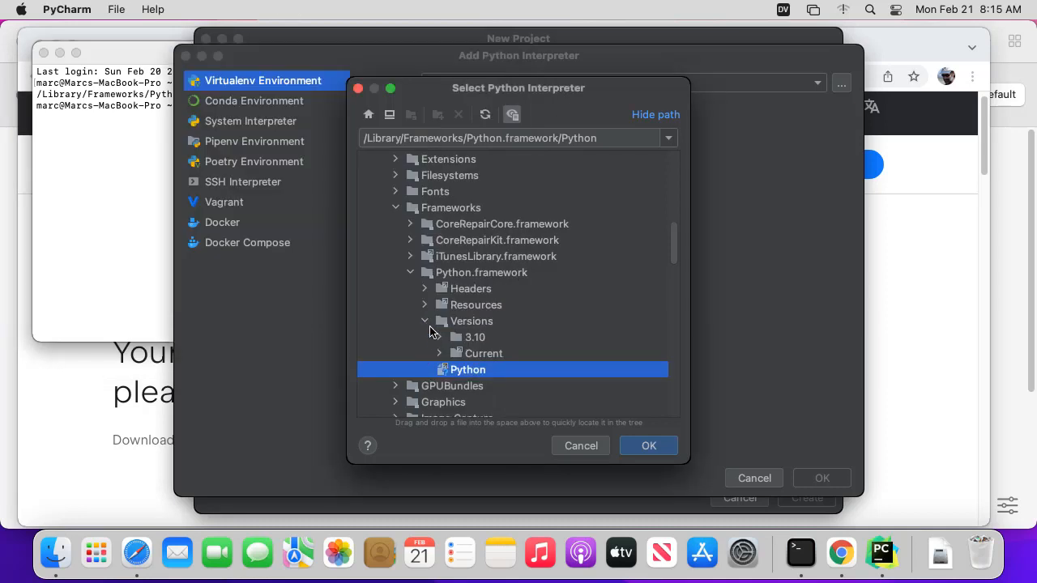
{"action": "left_click", "coordinate": [440, 337]}
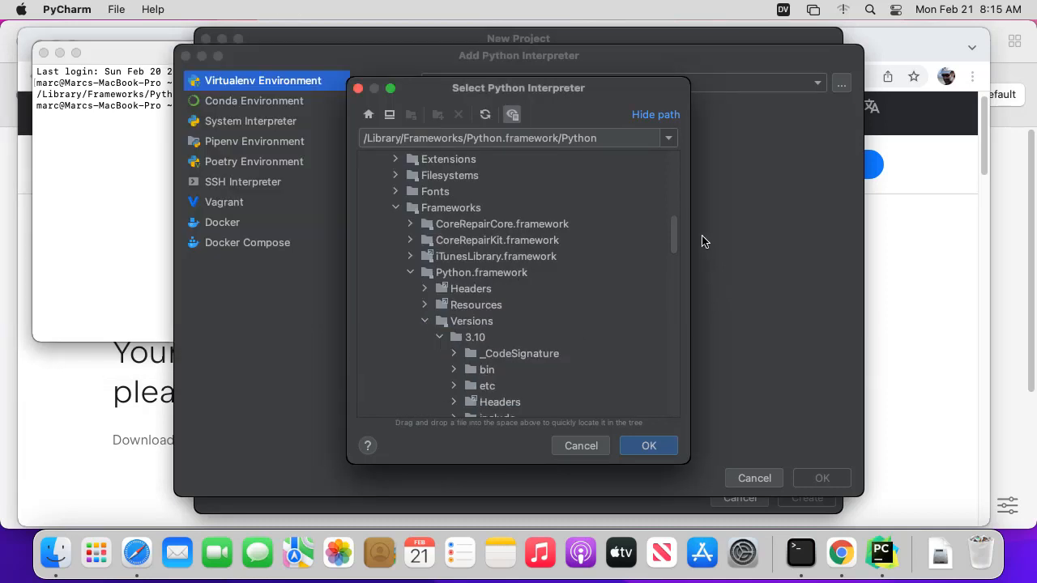
{"action": "scroll", "coordinate": [673, 231], "scroll_direction": "down", "scroll_amount": 3}
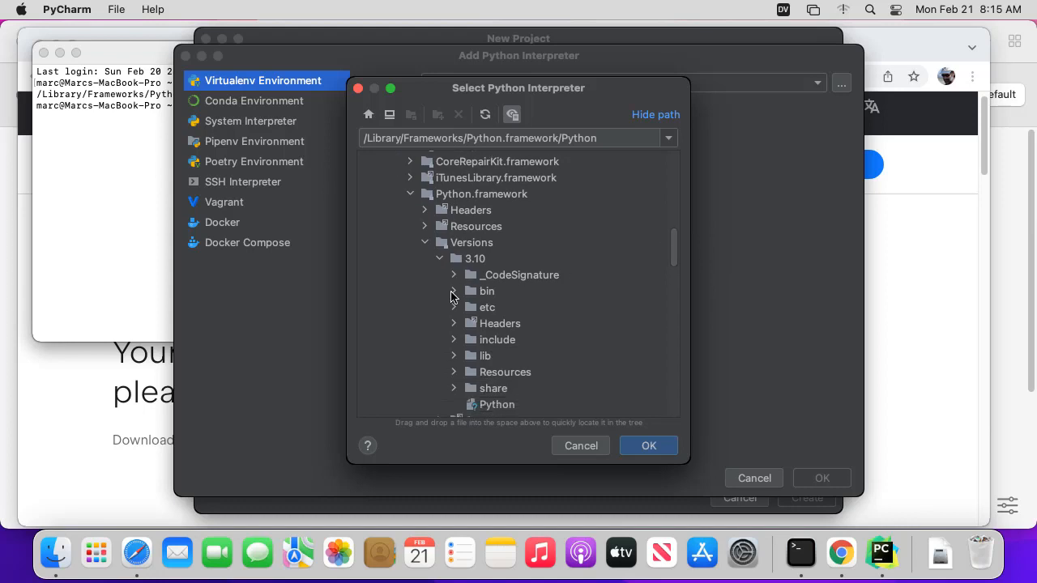
{"action": "left_click", "coordinate": [453, 295]}
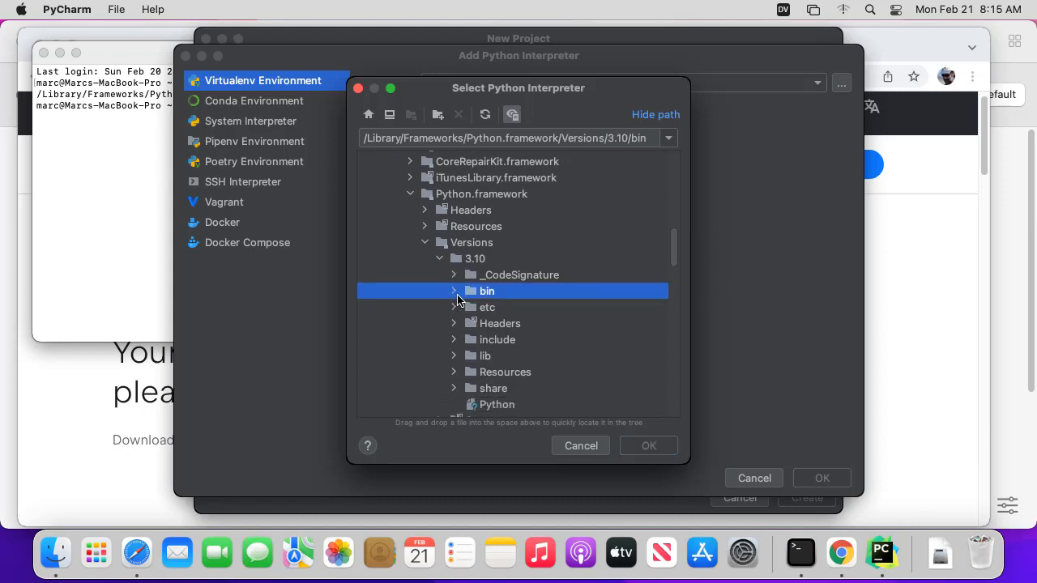
{"action": "left_click", "coordinate": [456, 294]}
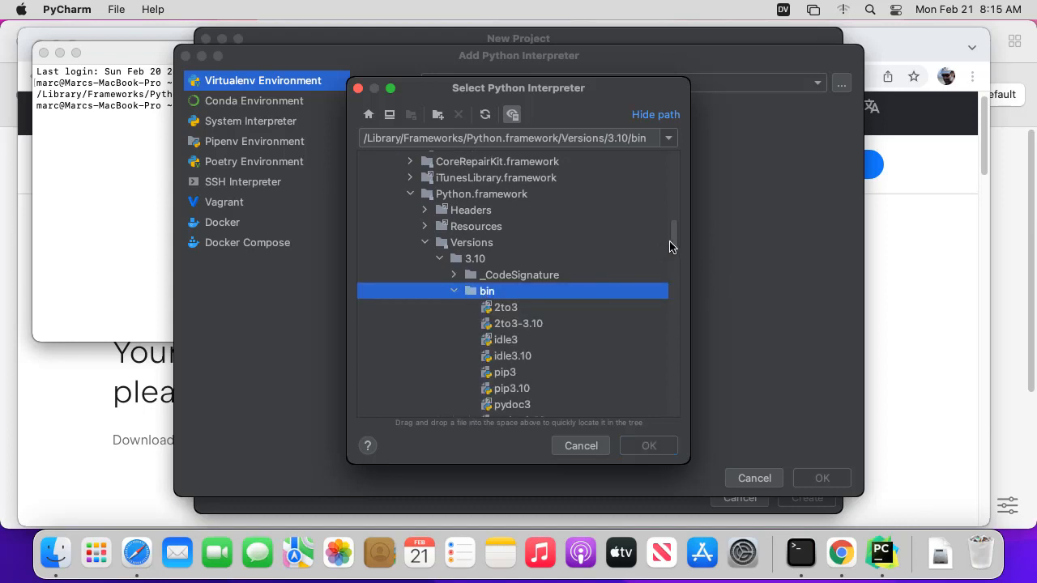
{"action": "left_click_drag", "start_coordinate": [670, 247], "coordinate": [670, 271]}
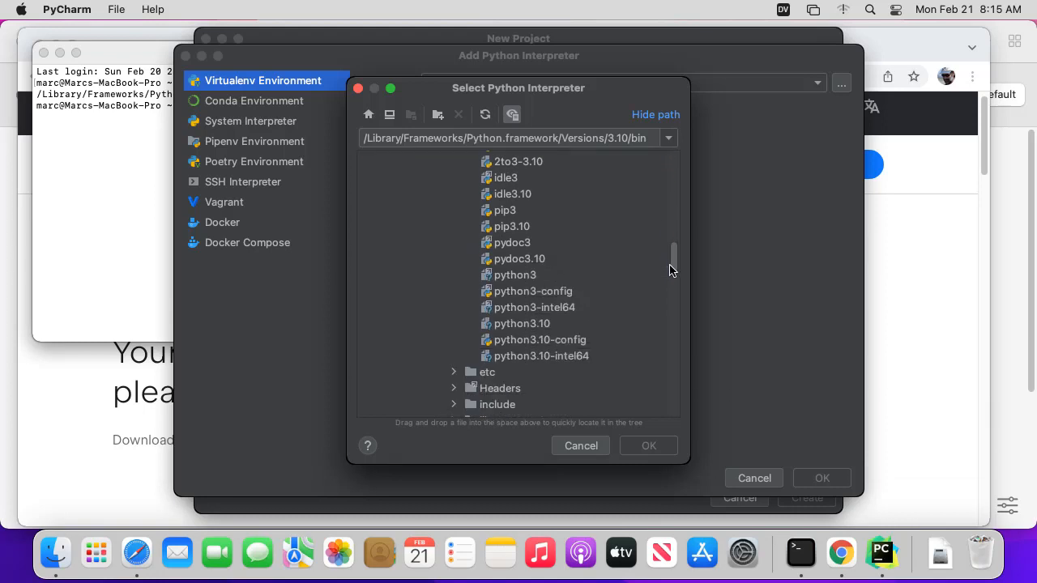
{"action": "left_click", "coordinate": [531, 327]}
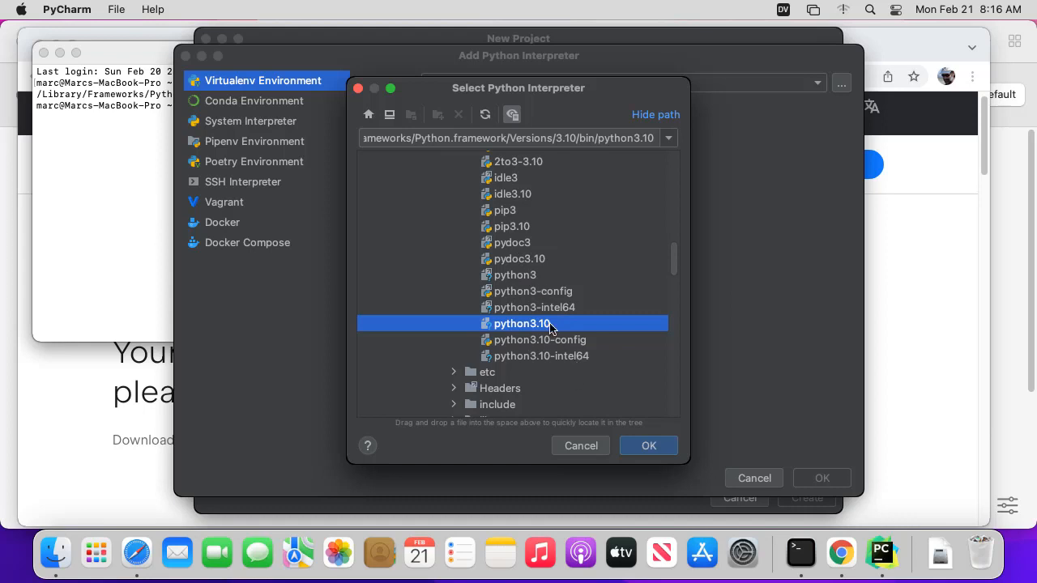
{"action": "left_click", "coordinate": [649, 446]}
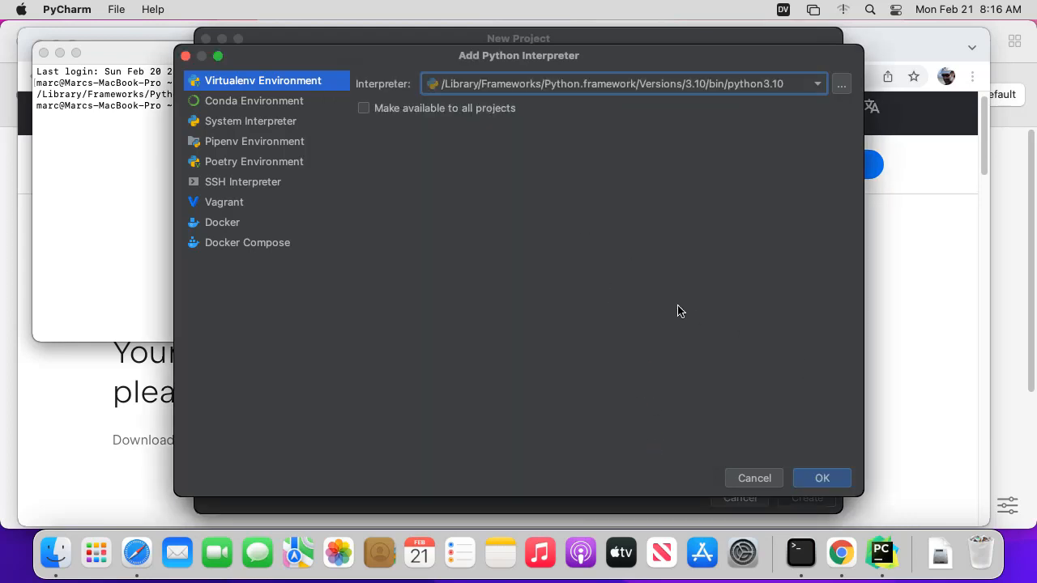
Make the Python 3.10 interpreter available to all projects, confirm it, and create the project with the main.py welcome script
{"action": "left_click", "coordinate": [364, 108]}
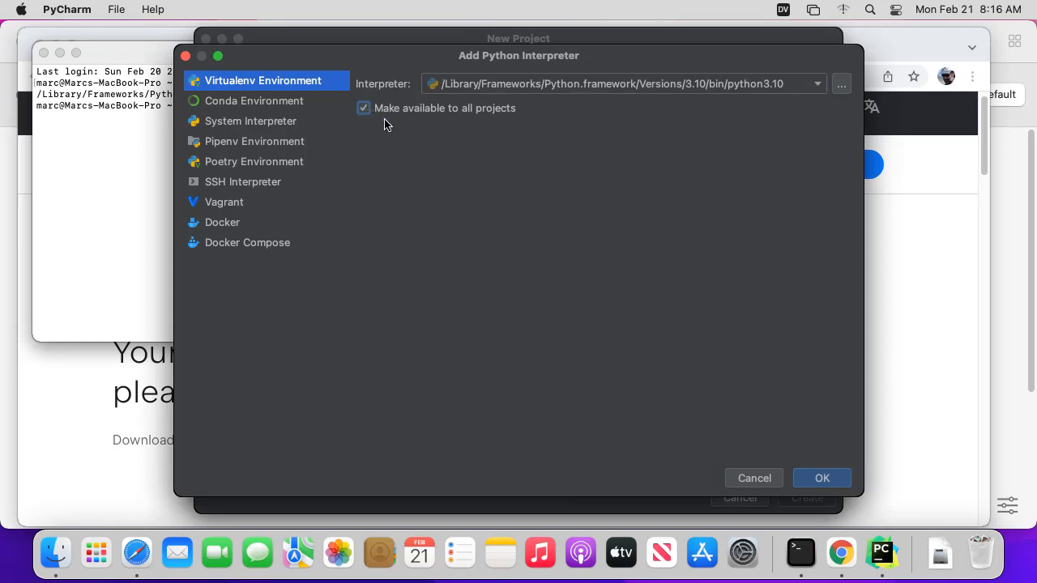
{"action": "left_click", "coordinate": [825, 480]}
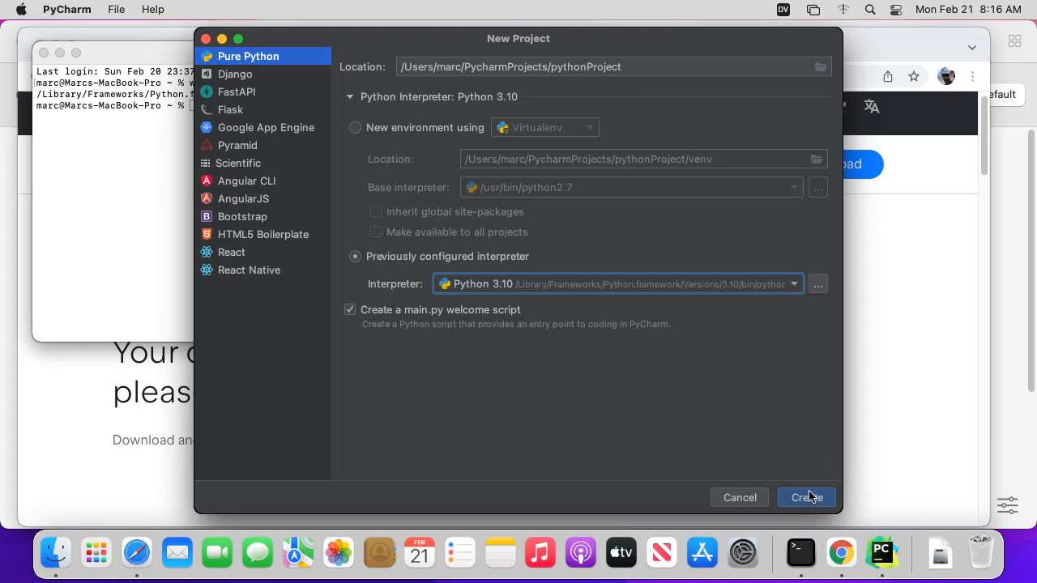
{"action": "left_click", "coordinate": [807, 497]}
{"action": "left_click", "coordinate": [808, 497]}
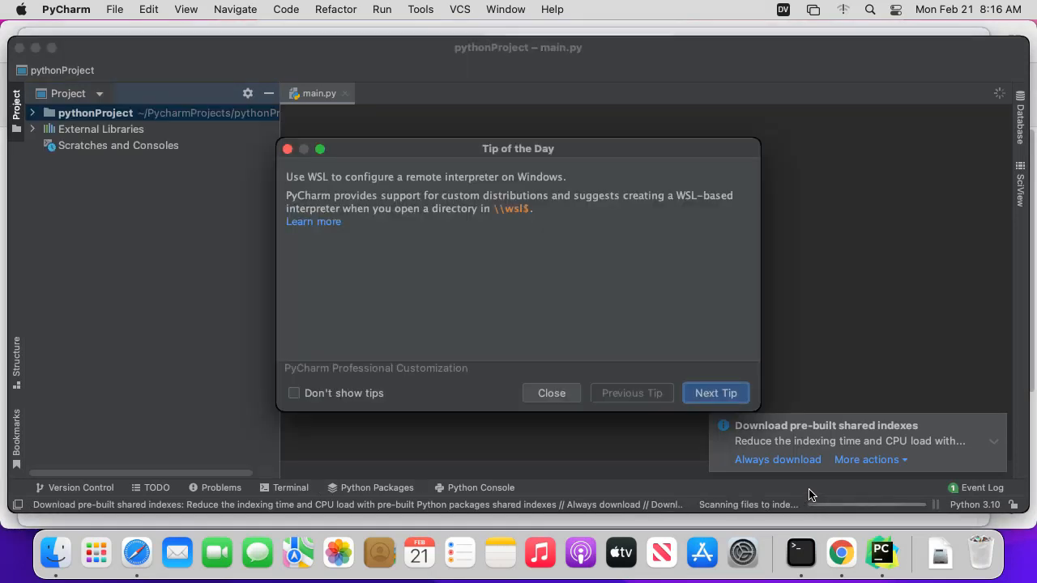
Close the Tip of the Day and dismiss the notification about downloading pre-built shared indexes
{"action": "left_click", "coordinate": [545, 394]}
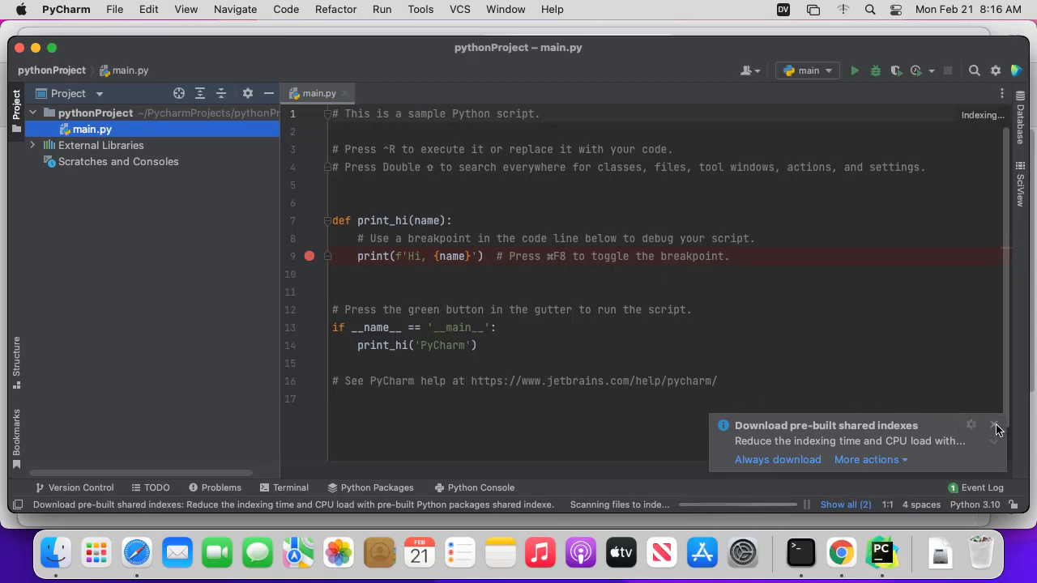
{"action": "left_click", "coordinate": [995, 426]}
{"action": "left_click", "coordinate": [781, 345]}
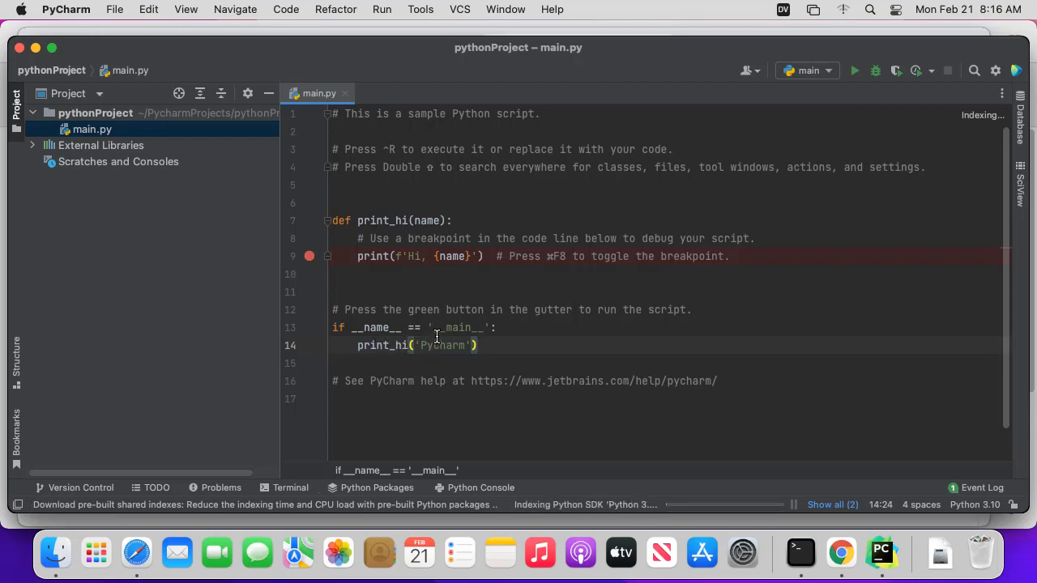
Run the main.py sample script with the main run configuration
{"action": "left_click", "coordinate": [855, 71]}
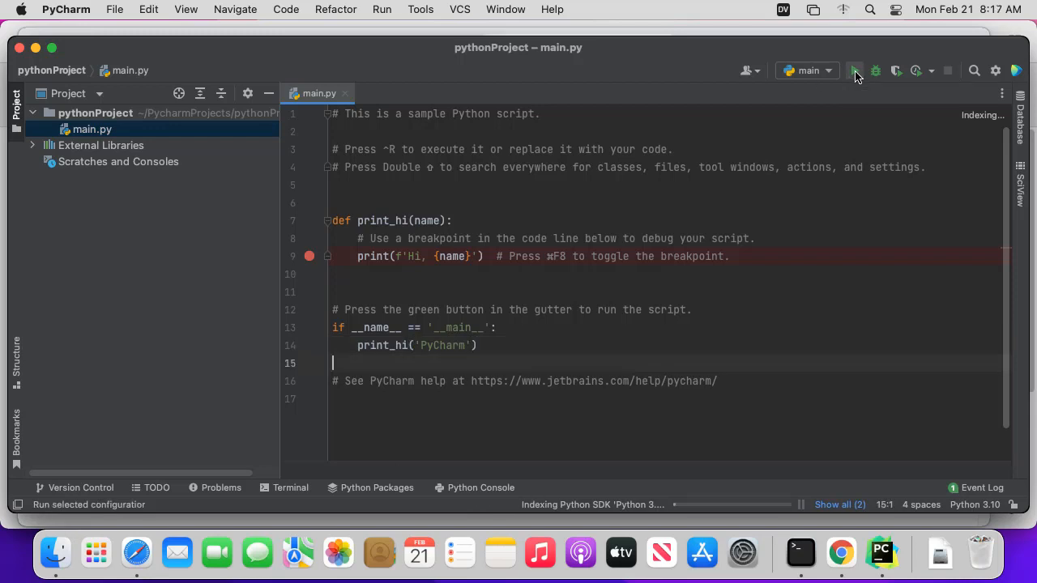